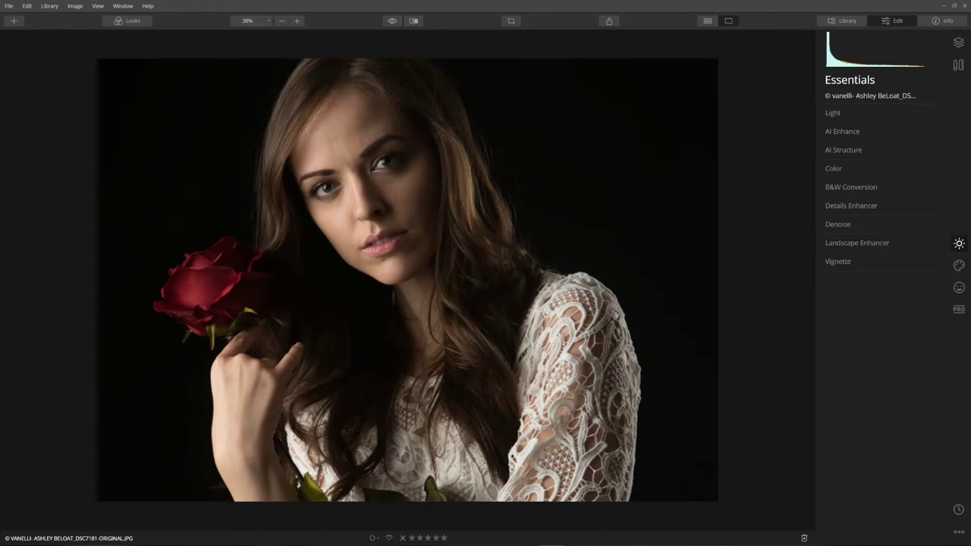
- Brighten the portrait with AI Enhance by setting AI Accent to 54
{"action": "left_click", "coordinate": [840, 131]}
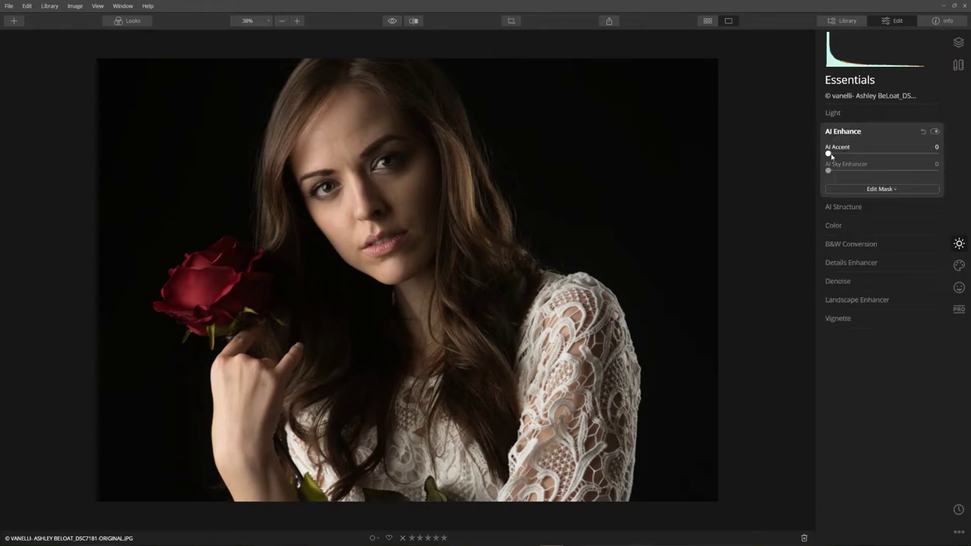
{"action": "left_click_drag", "start_coordinate": [828, 154], "coordinate": [891, 154]}
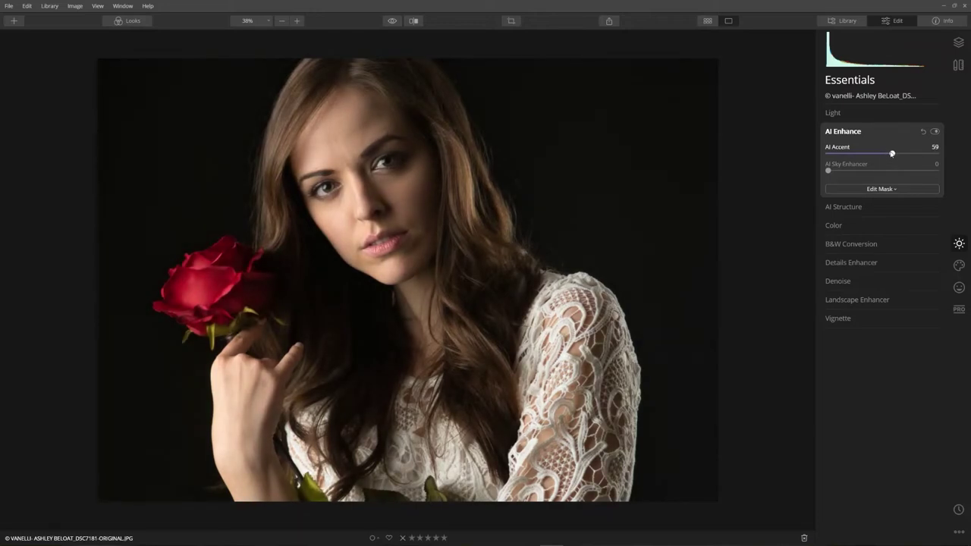
{"action": "left_click_drag", "start_coordinate": [892, 154], "coordinate": [887, 155]}
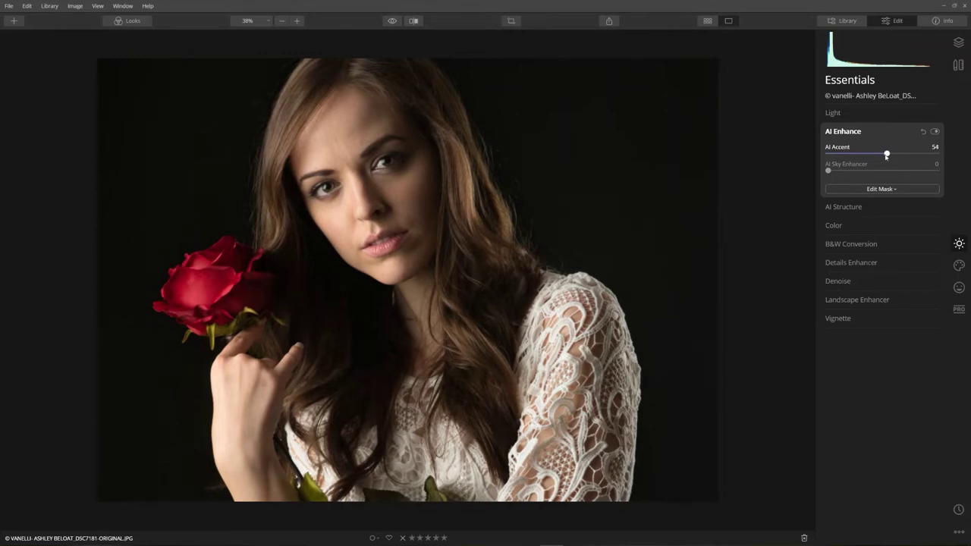
- Adjust the portrait's color by setting Saturation to -11 and Vibrance to 38
{"action": "left_click", "coordinate": [847, 225]}
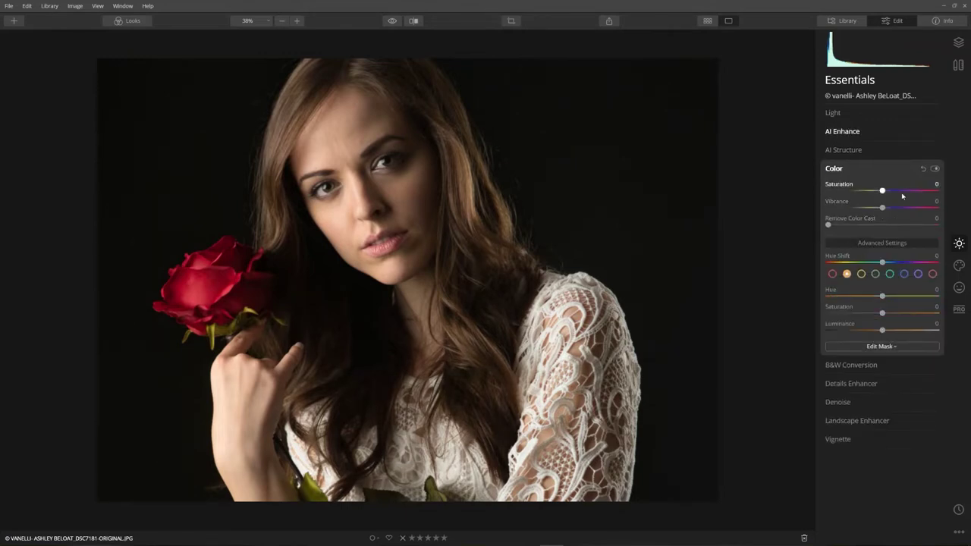
{"action": "left_click_drag", "start_coordinate": [880, 194], "coordinate": [898, 213]}
{"action": "left_click_drag", "start_coordinate": [901, 213], "coordinate": [877, 192]}
{"action": "left_click", "coordinate": [835, 169]}
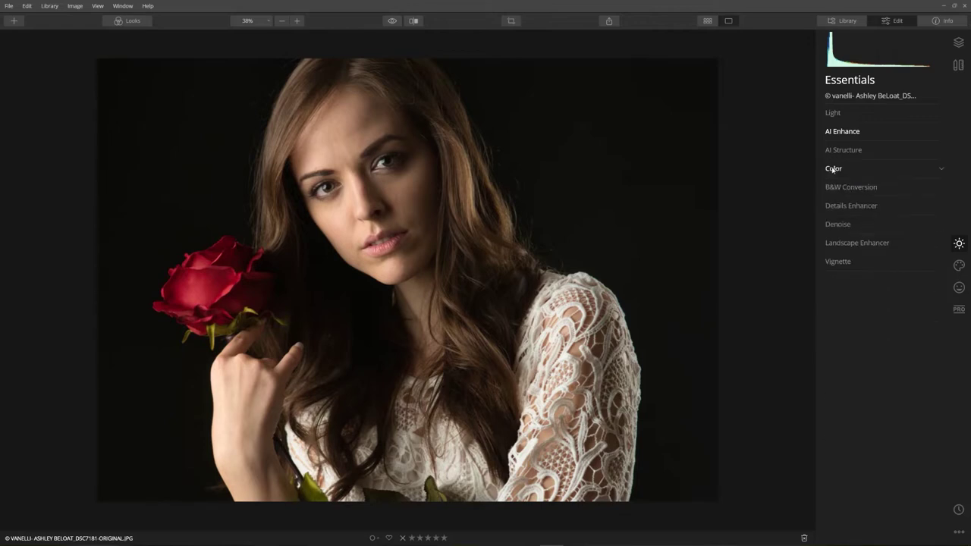
- Sharpen the texture with Details Enhancer using Small Details 32, Medium Details 22 and Large Details 4
{"action": "left_click", "coordinate": [838, 205]}
{"action": "left_click_drag", "start_coordinate": [884, 227], "coordinate": [900, 227]}
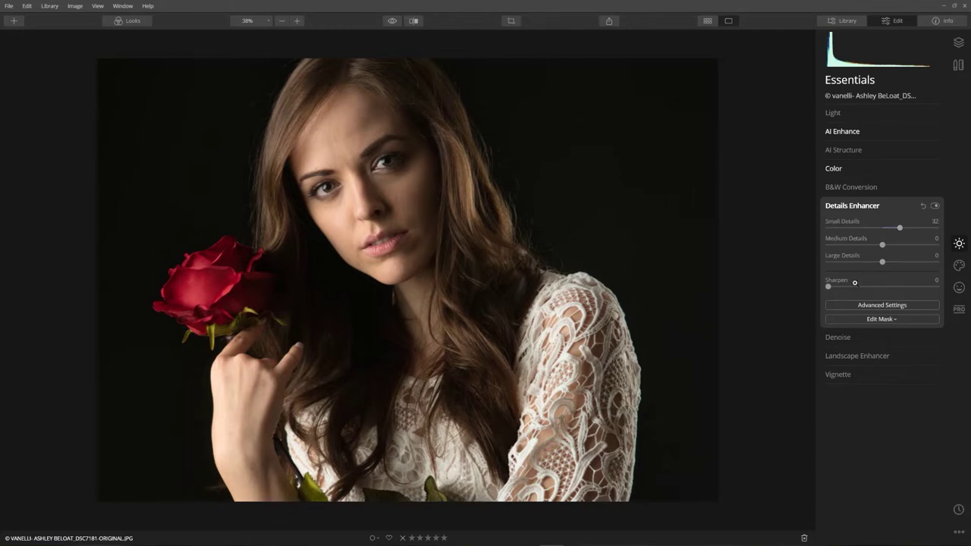
{"action": "mouse_move", "coordinate": [883, 244]}
{"action": "left_mouse_down"}
{"action": "mouse_move", "coordinate": [881, 264]}
{"action": "mouse_move", "coordinate": [895, 246]}
{"action": "left_mouse_up"}
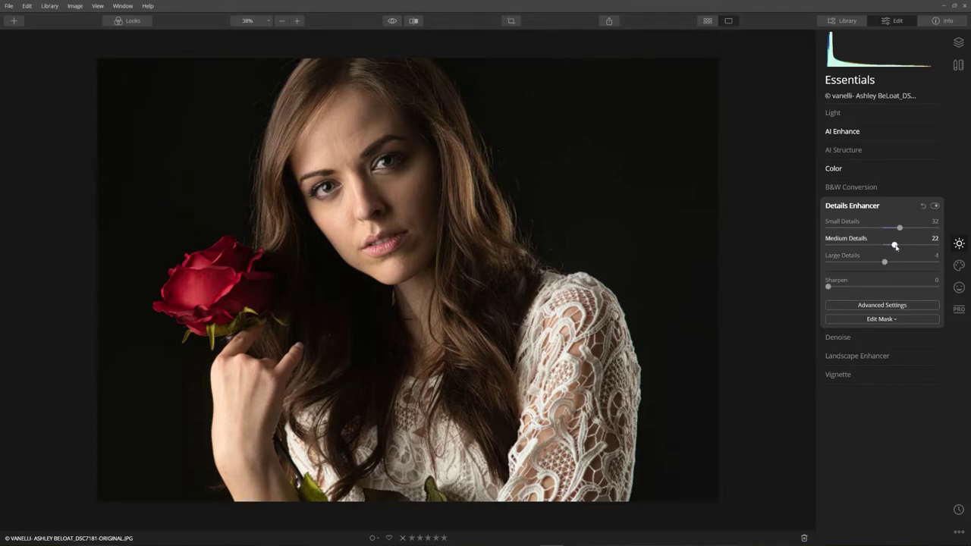
{"action": "left_click", "coordinate": [862, 209]}
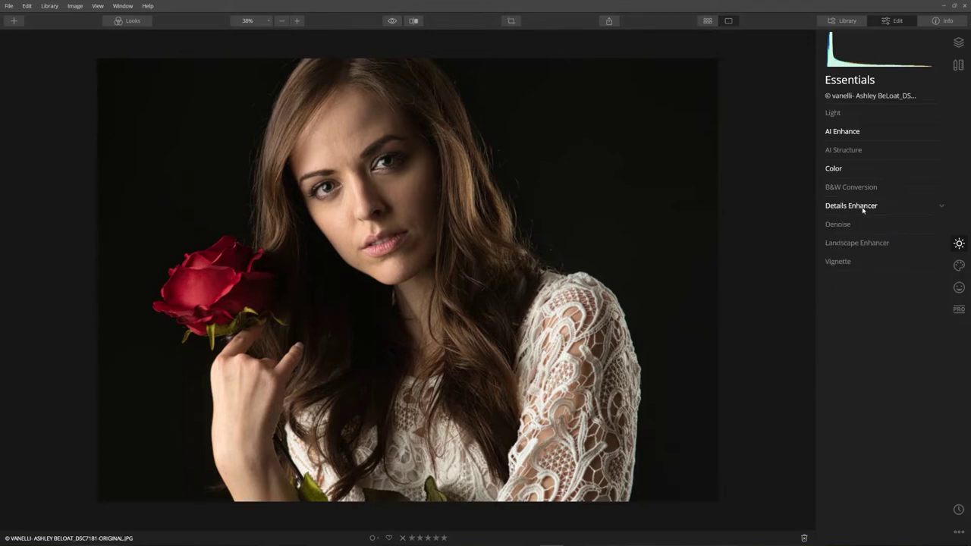
- Add a strong vignette with Amount -100, Size 0, Roundness 64 and Feather 84
{"action": "left_click", "coordinate": [850, 262]}
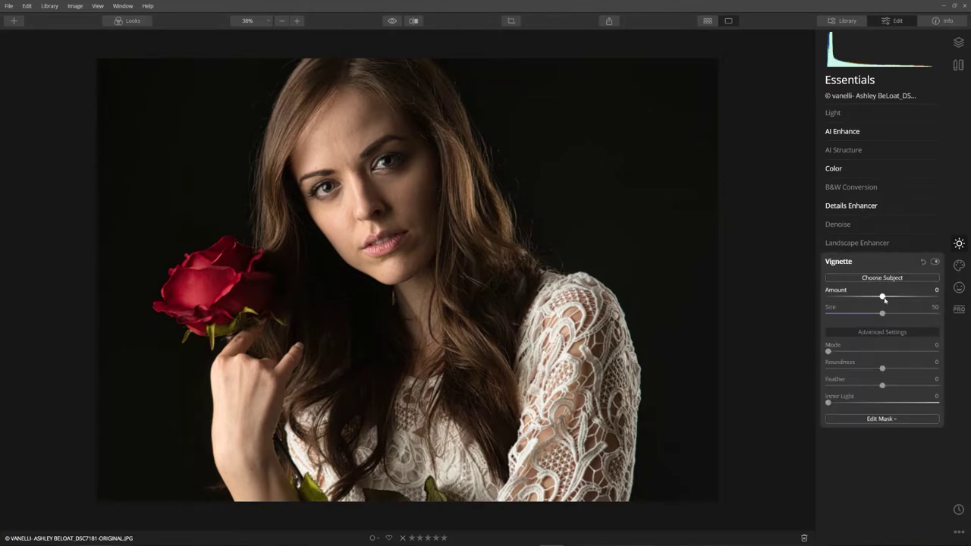
{"action": "left_click_drag", "start_coordinate": [882, 296], "coordinate": [828, 296]}
{"action": "left_click_drag", "start_coordinate": [887, 314], "coordinate": [798, 315]}
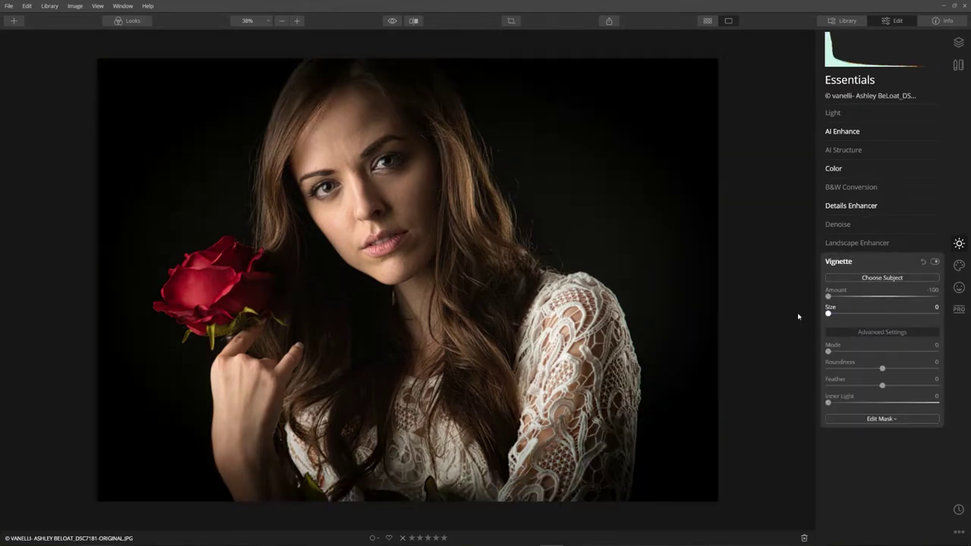
{"action": "left_click_drag", "start_coordinate": [877, 369], "coordinate": [928, 386]}
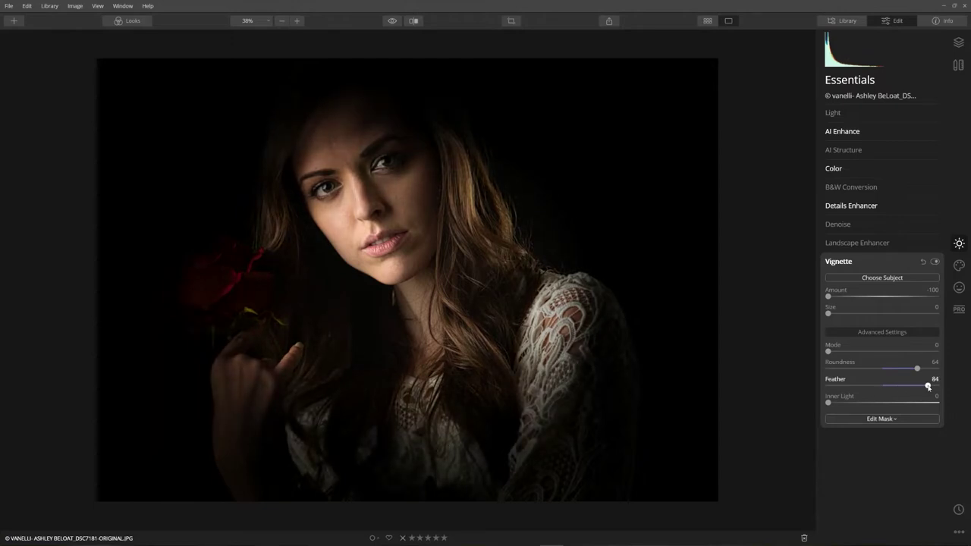
- Choose the vignette's subject by placing its center on the woman's face, beside the nose
{"action": "left_click", "coordinate": [375, 216]}
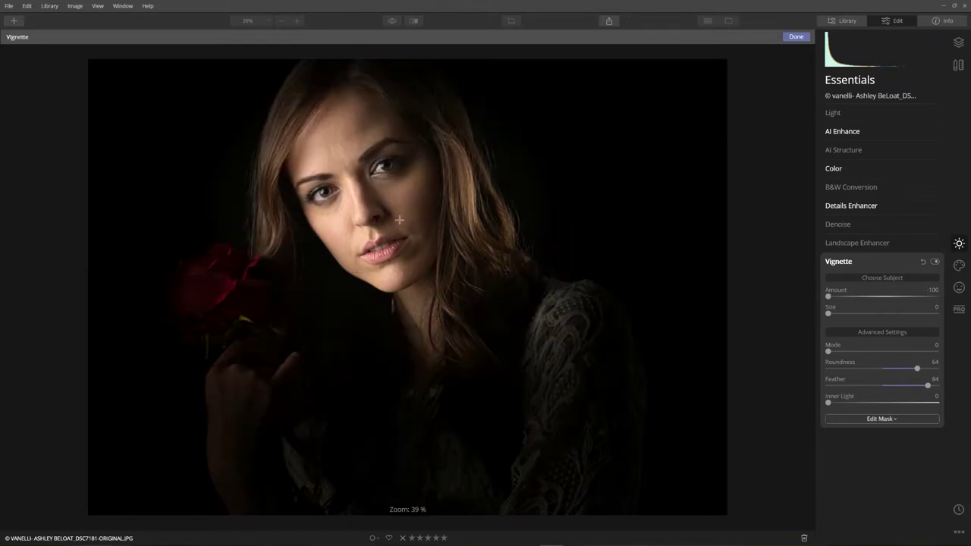
{"action": "left_click", "coordinate": [400, 220]}
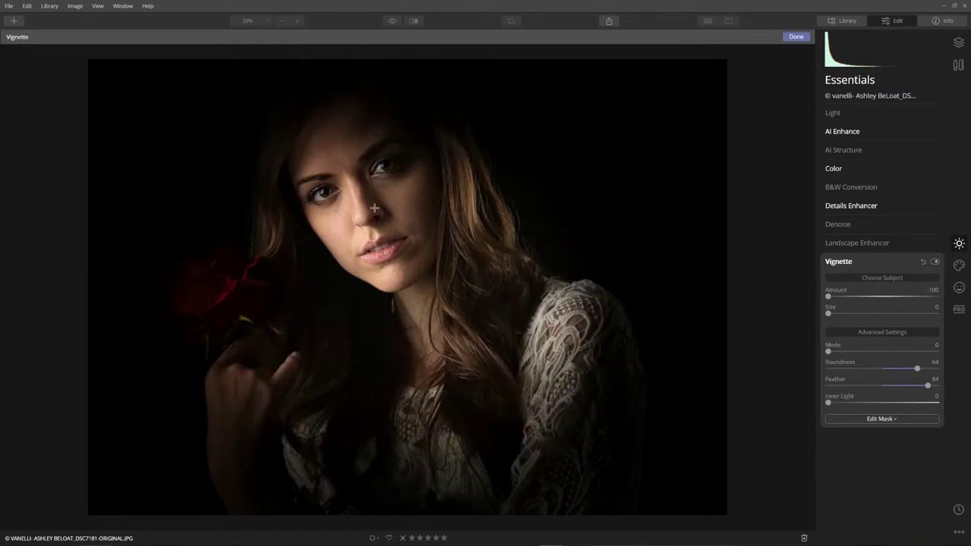
{"action": "left_click", "coordinate": [375, 208]}
{"action": "left_click", "coordinate": [368, 195]}
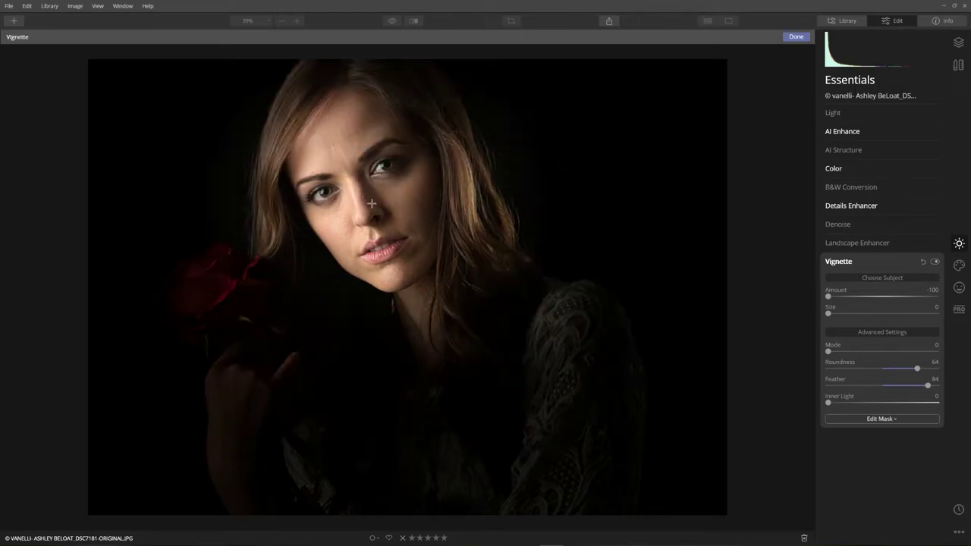
{"action": "left_click", "coordinate": [384, 207]}
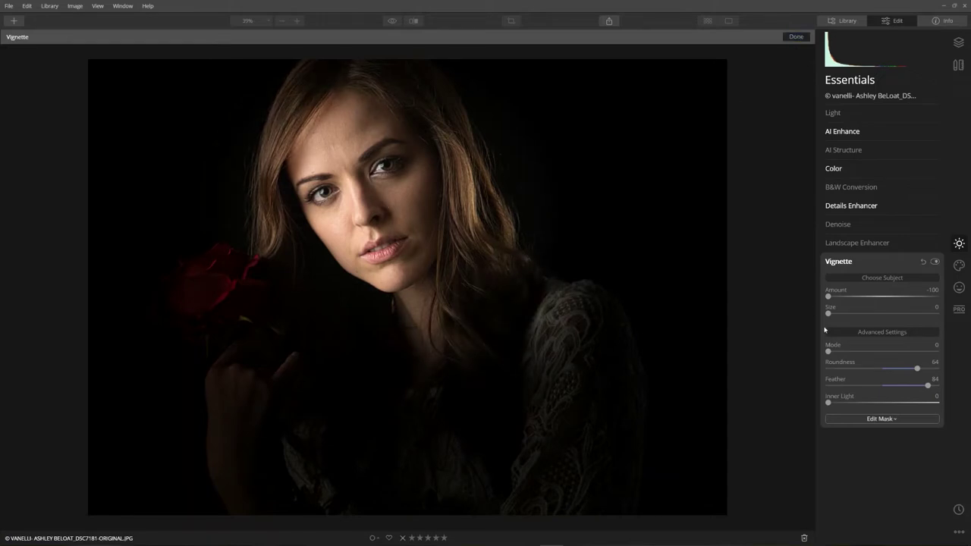
- Soften the vignette by setting Amount to -51, Size to 14 and Roundness to 63
{"action": "left_click", "coordinate": [832, 298]}
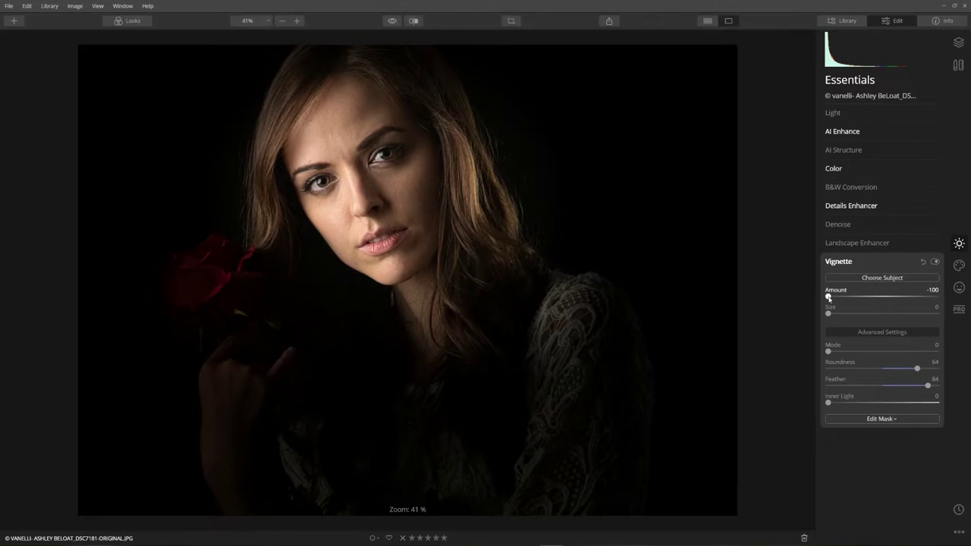
{"action": "left_click_drag", "start_coordinate": [832, 298], "coordinate": [845, 315]}
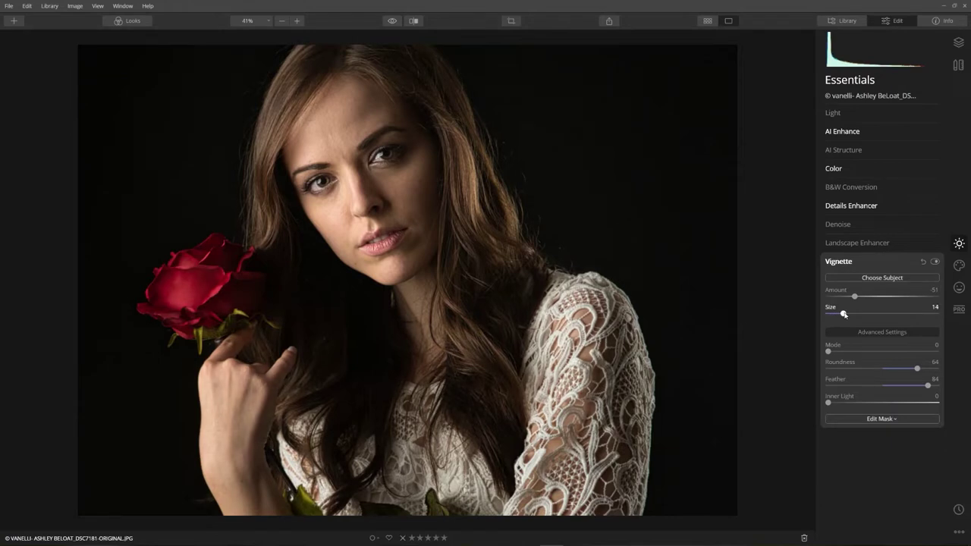
{"action": "left_click_drag", "start_coordinate": [844, 314], "coordinate": [844, 314]}
{"action": "left_click_drag", "start_coordinate": [918, 370], "coordinate": [916, 371]}
- Compare the photo with and without the vignette, leaving the effect enabled
{"action": "left_click", "coordinate": [935, 262]}
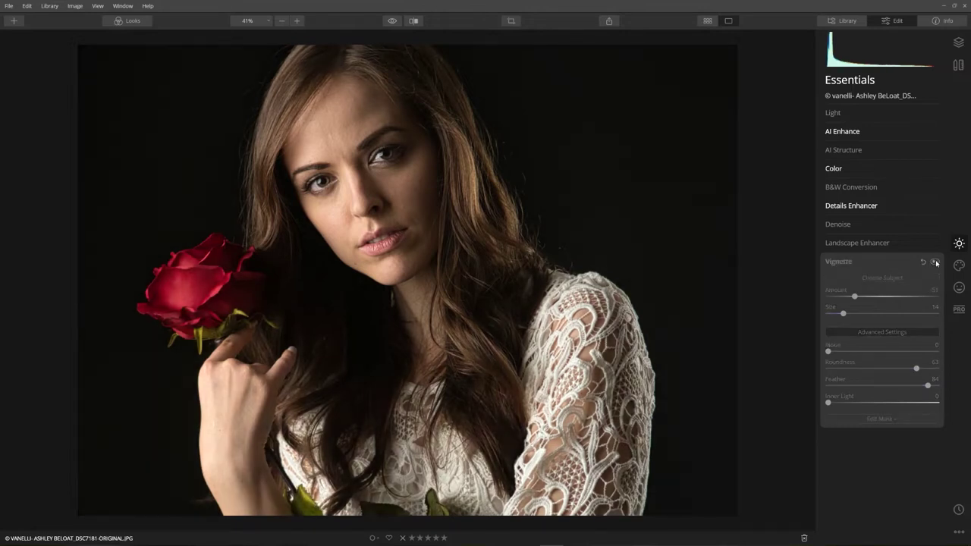
{"action": "left_click", "coordinate": [935, 262]}
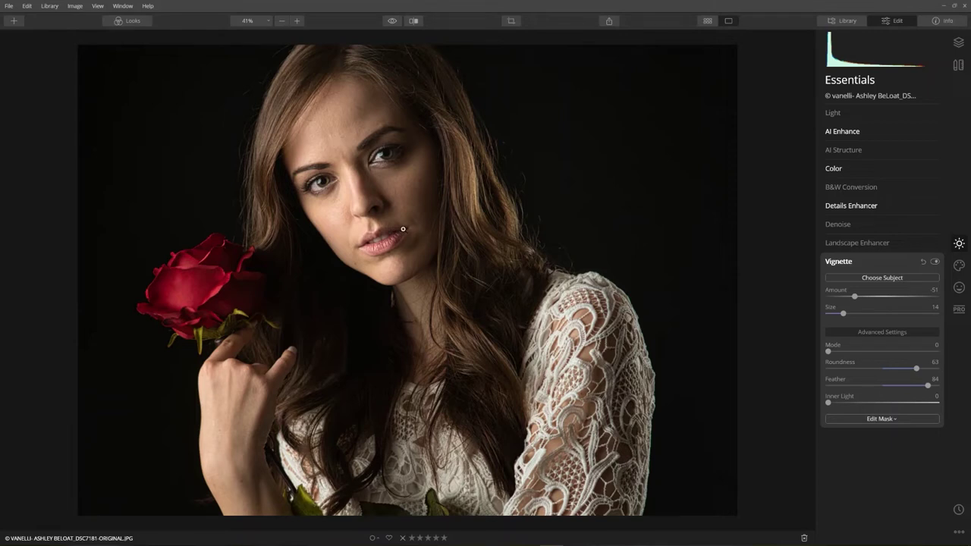
{"action": "left_click", "coordinate": [840, 262]}
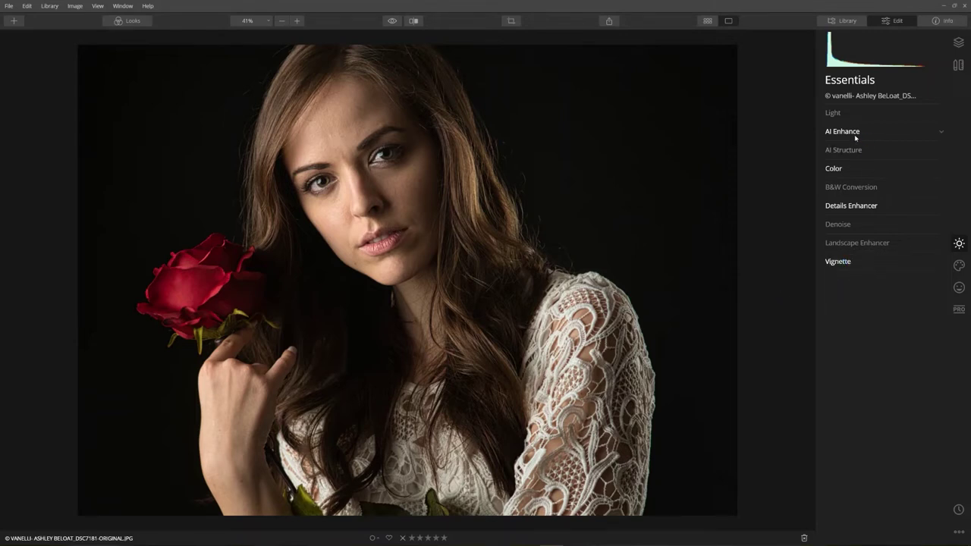
- Compare the photo with and without the AI Enhance adjustment, leaving it enabled
{"action": "left_click", "coordinate": [855, 134]}
{"action": "left_click", "coordinate": [935, 131]}
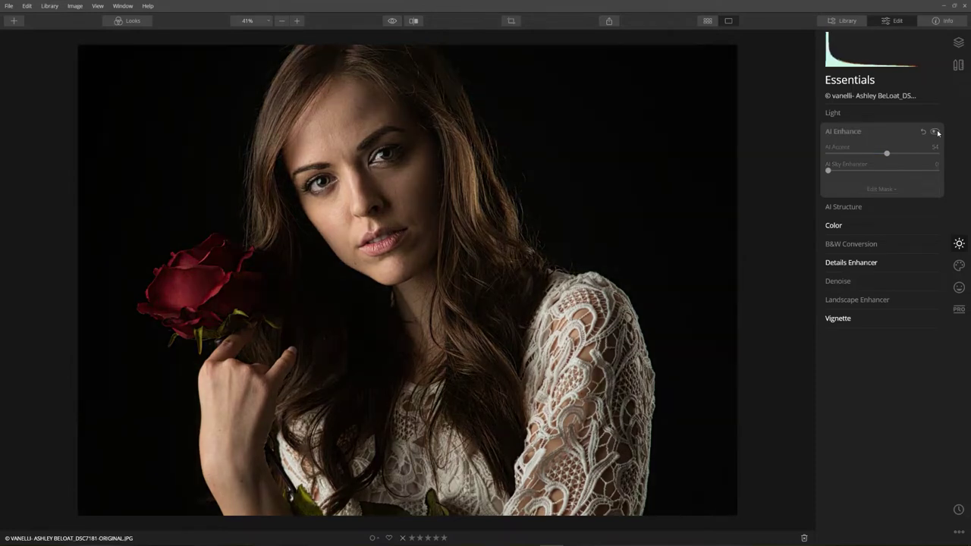
{"action": "left_click", "coordinate": [935, 131]}
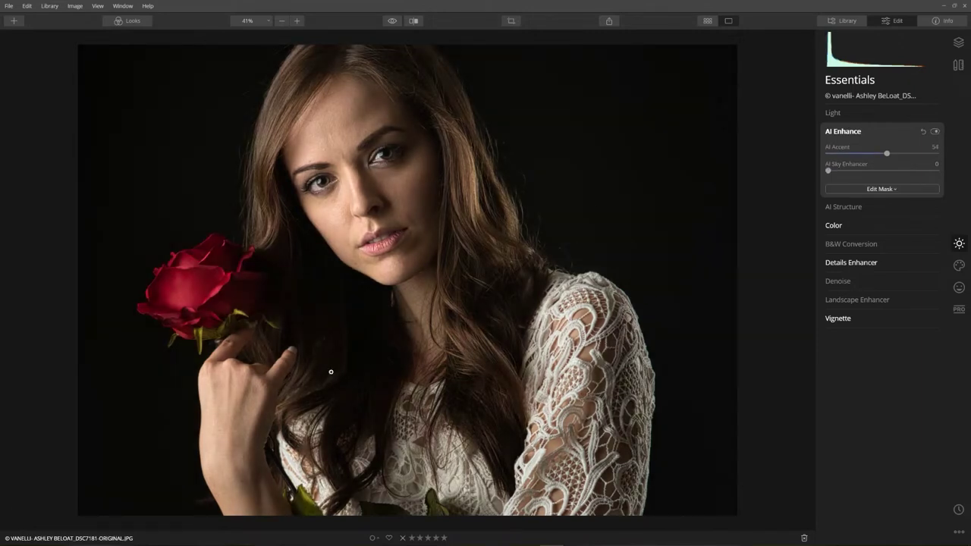
{"action": "left_click", "coordinate": [848, 132]}
- Fine-tune the overall color saturation, reduce the saturation of the orange tones, and compare the result with the original photo
{"action": "left_click", "coordinate": [835, 169]}
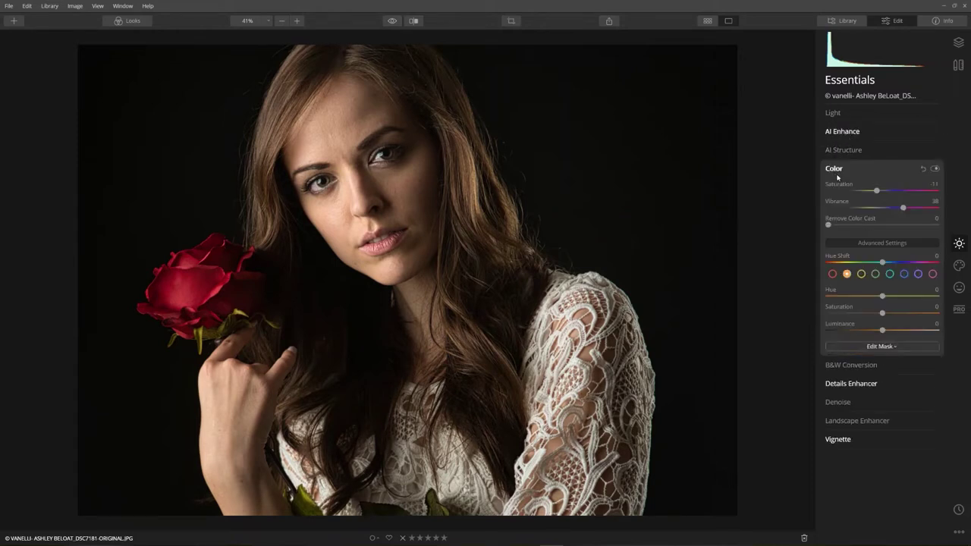
{"action": "left_click_drag", "start_coordinate": [875, 190], "coordinate": [878, 194]}
{"action": "left_click", "coordinate": [832, 274]}
{"action": "left_click", "coordinate": [847, 275]}
{"action": "mouse_move", "coordinate": [882, 312]}
{"action": "left_mouse_down"}
{"action": "mouse_move", "coordinate": [817, 311]}
{"action": "mouse_move", "coordinate": [870, 314]}
{"action": "left_mouse_up"}
{"action": "left_click", "coordinate": [844, 173]}
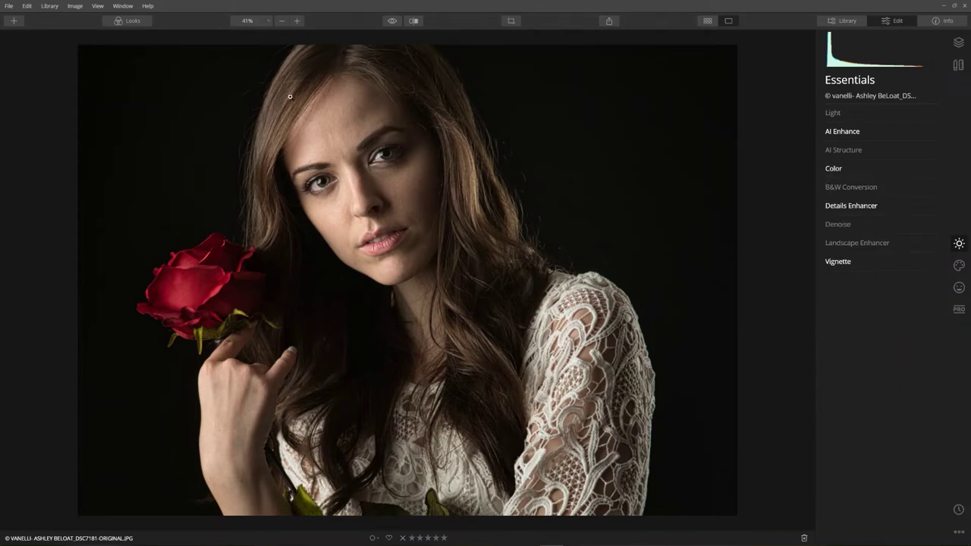
{"action": "left_click", "coordinate": [393, 21]}
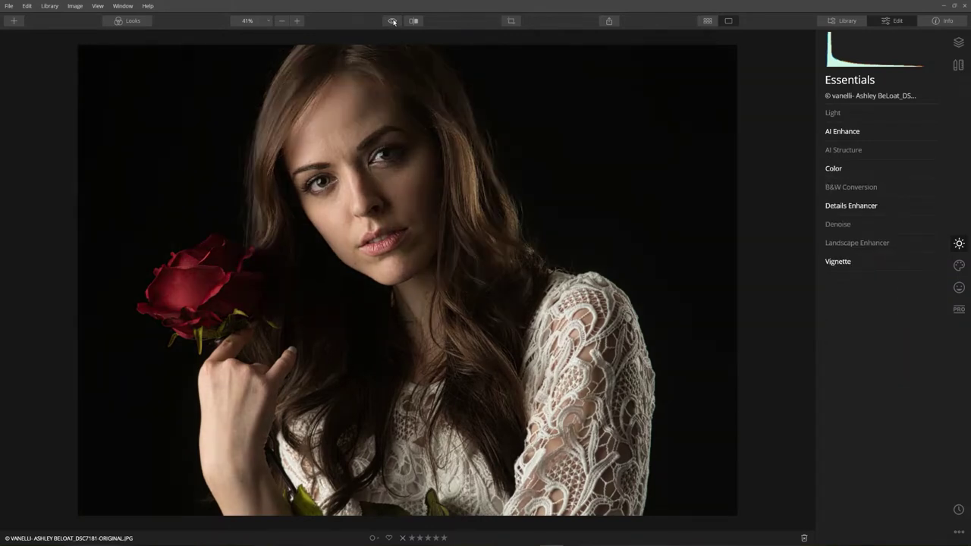
{"action": "left_click", "coordinate": [393, 22]}
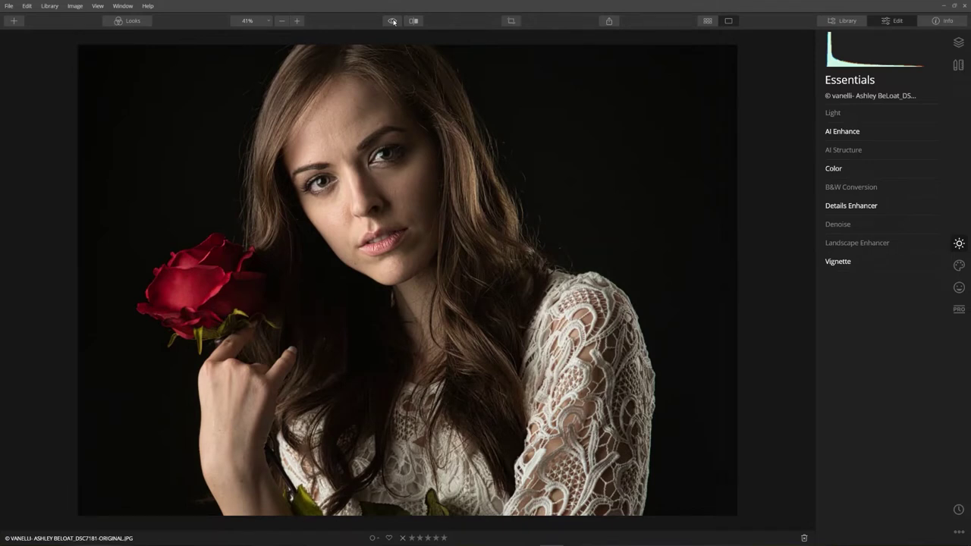
- Apply the user Look "Essentials Developm..." at Amount 100 and compare the result with the original photo
{"action": "left_click", "coordinate": [129, 22]}
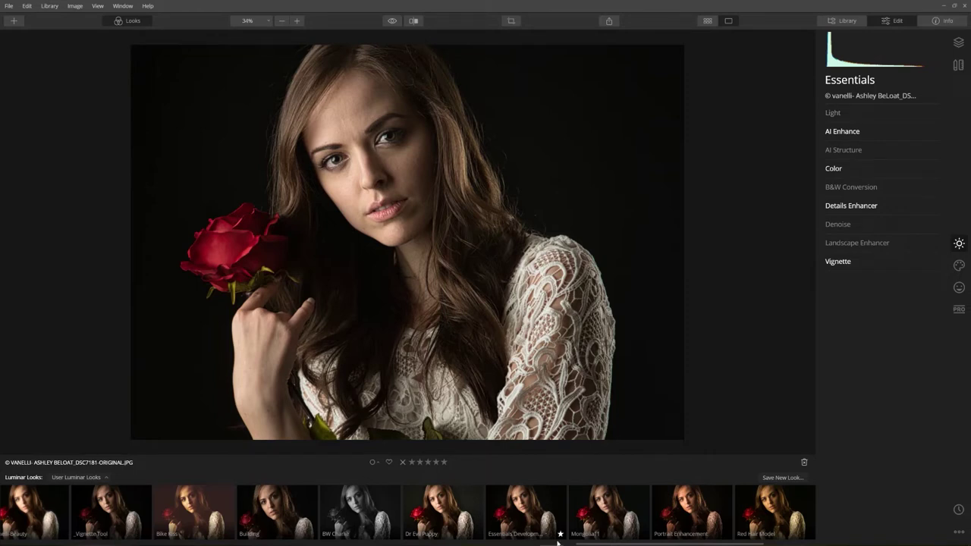
{"action": "left_click", "coordinate": [535, 512]}
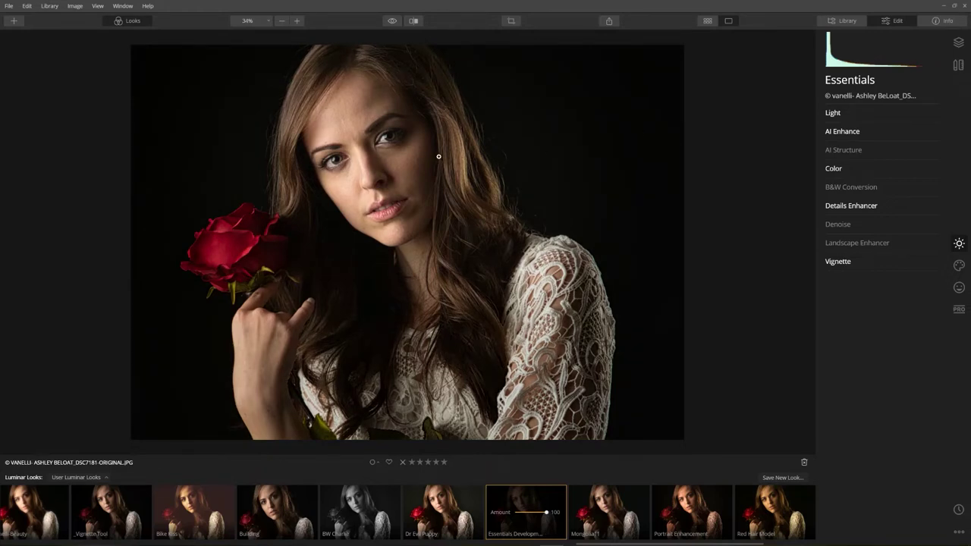
{"action": "left_click", "coordinate": [392, 21]}
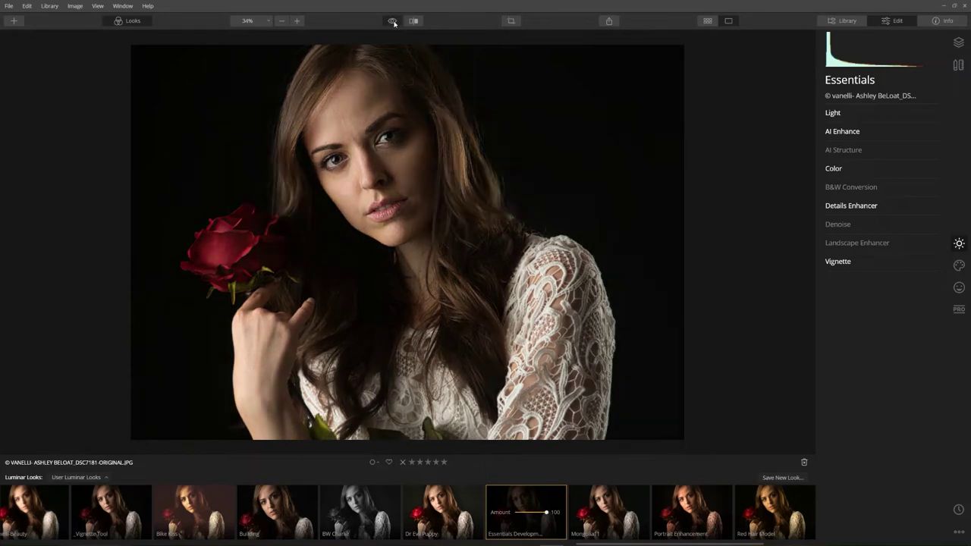
{"action": "left_click", "coordinate": [393, 21]}
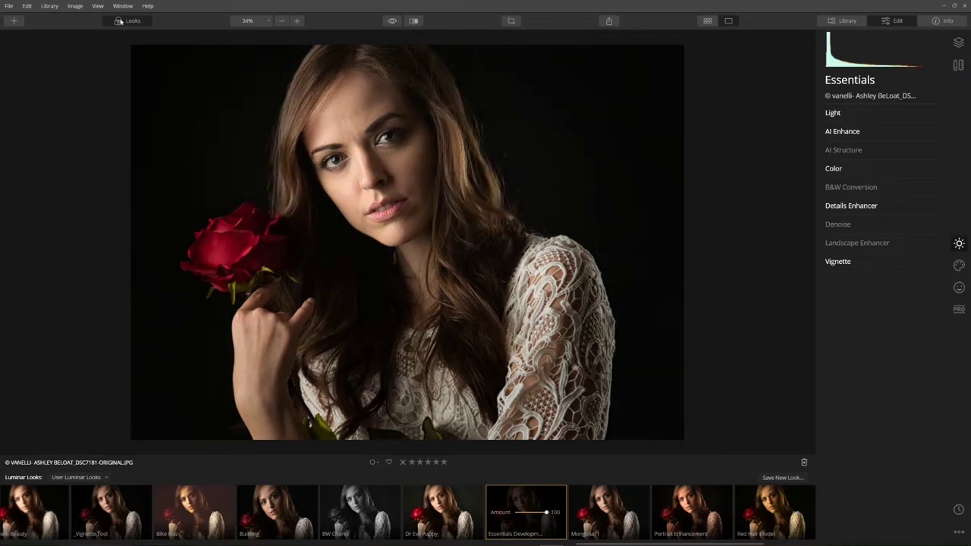
{"action": "left_click", "coordinate": [118, 21]}
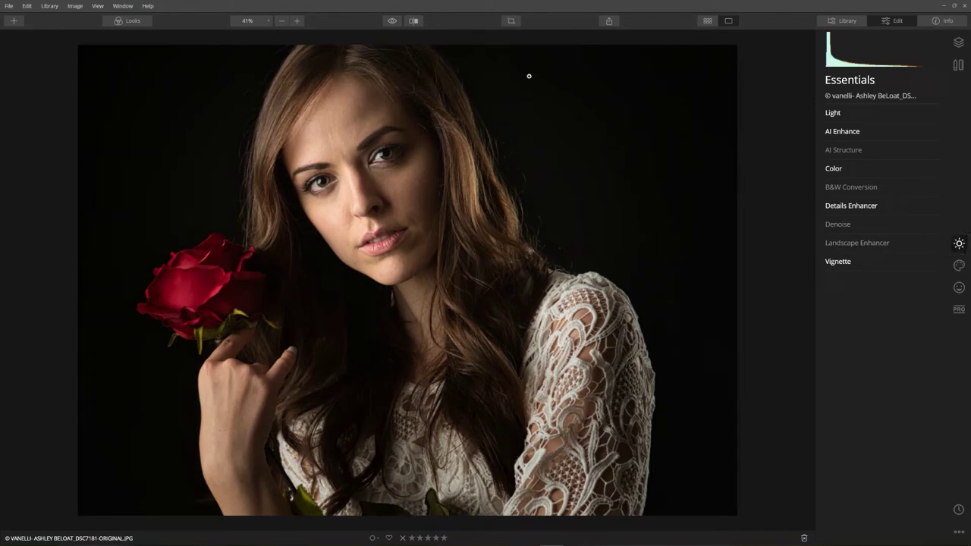
- Apply AI Skin Enhancer with AI Skin Defects Removal enabled and Amount 63, and compare the face with and without it
{"action": "left_click", "coordinate": [965, 286]}
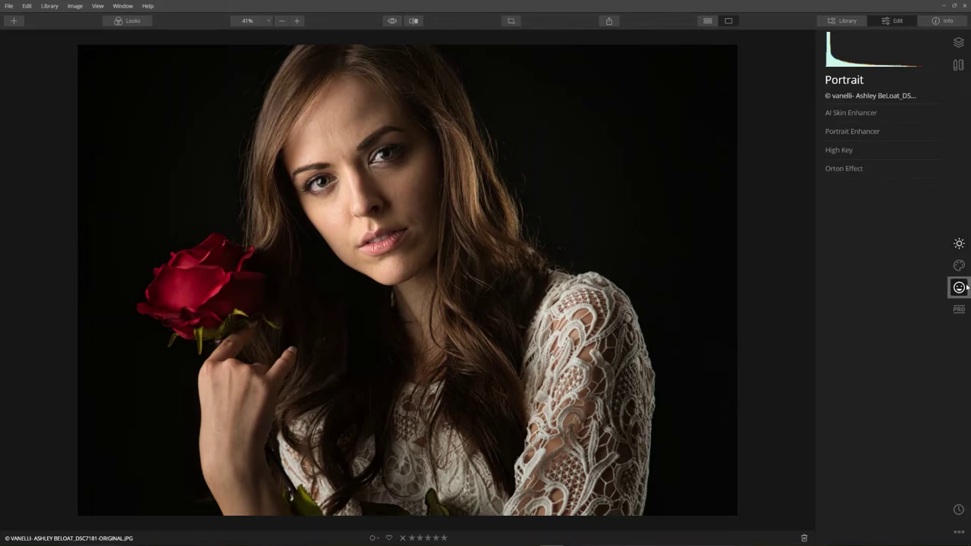
{"action": "left_click", "coordinate": [859, 114]}
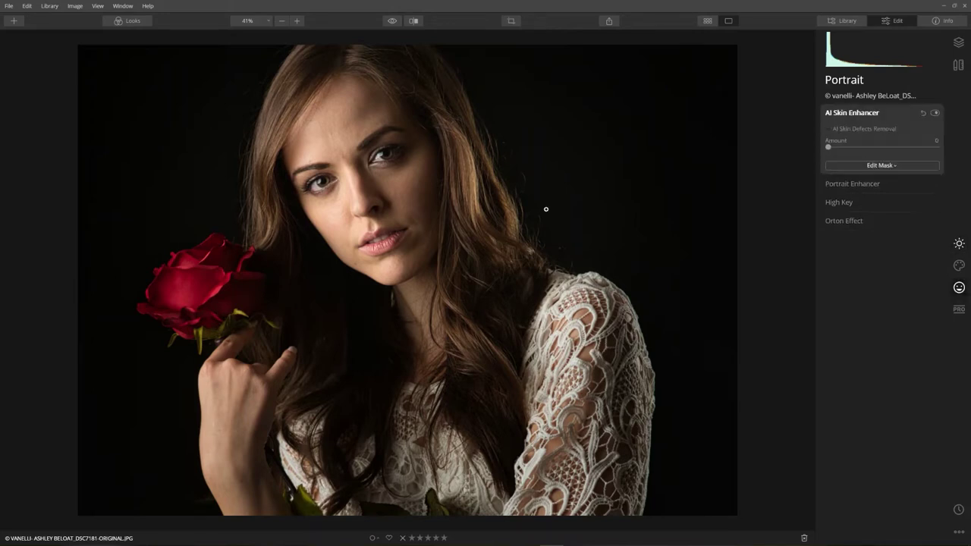
{"action": "scroll", "coordinate": [329, 184], "scroll_direction": "up", "scroll_amount": 3}
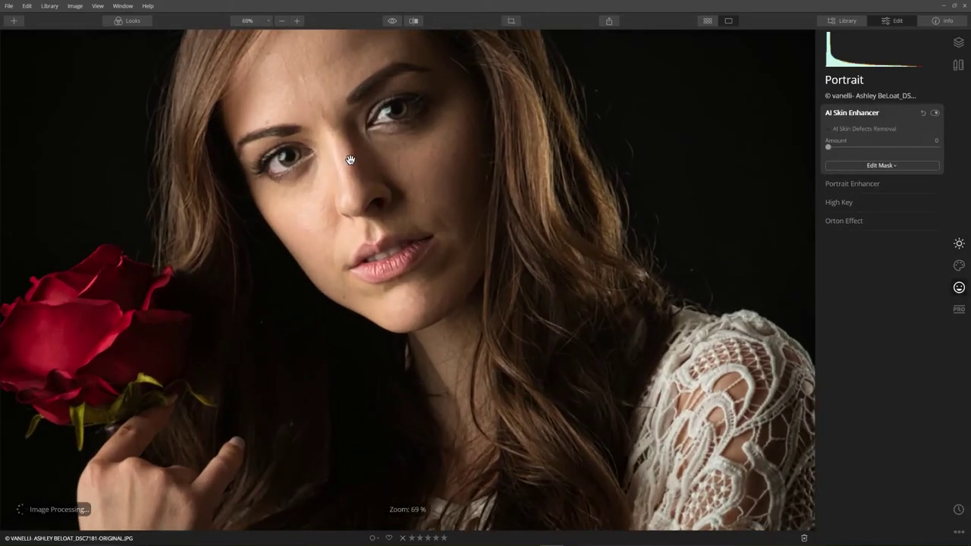
{"action": "scroll", "coordinate": [350, 161], "scroll_direction": "up", "scroll_amount": 2}
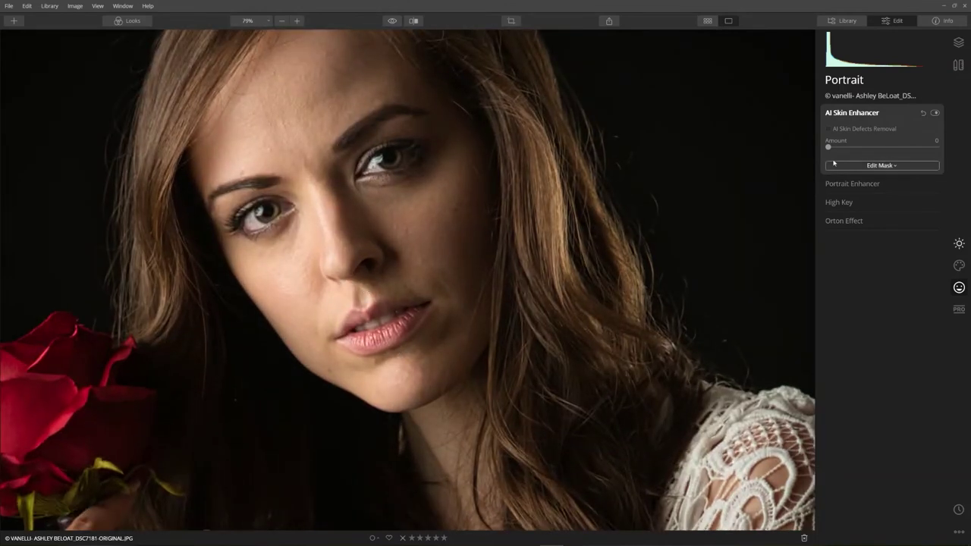
{"action": "left_click", "coordinate": [828, 130]}
{"action": "left_click_drag", "start_coordinate": [828, 148], "coordinate": [898, 152]}
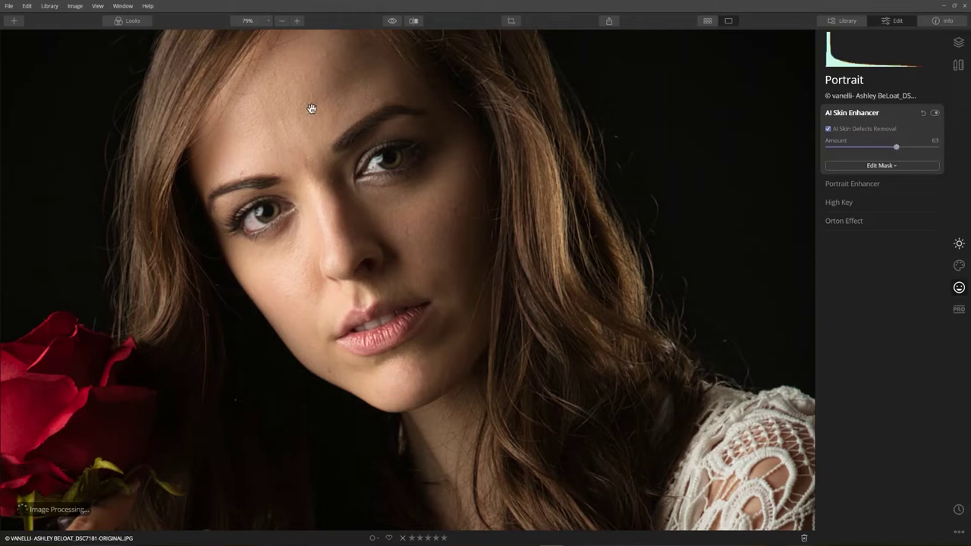
{"action": "left_click", "coordinate": [936, 114]}
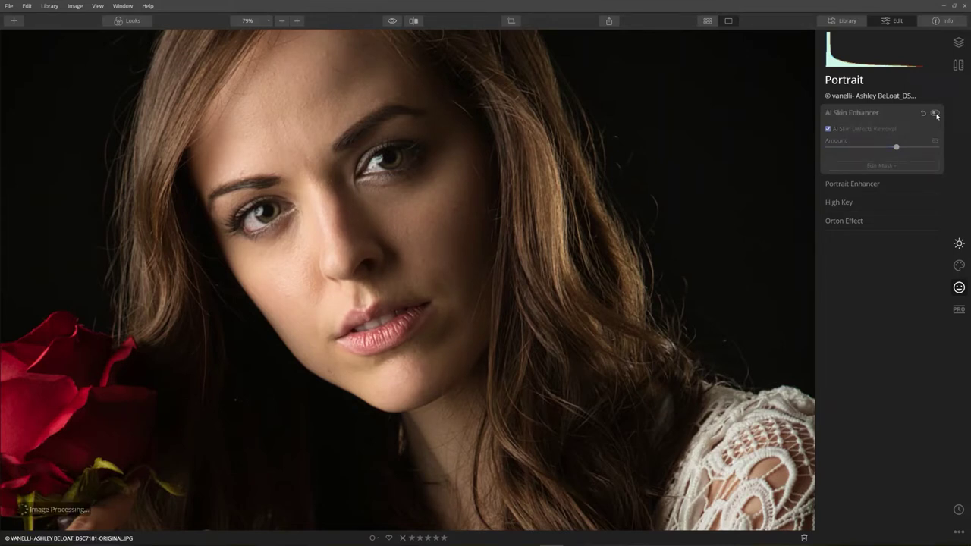
{"action": "left_click", "coordinate": [936, 114]}
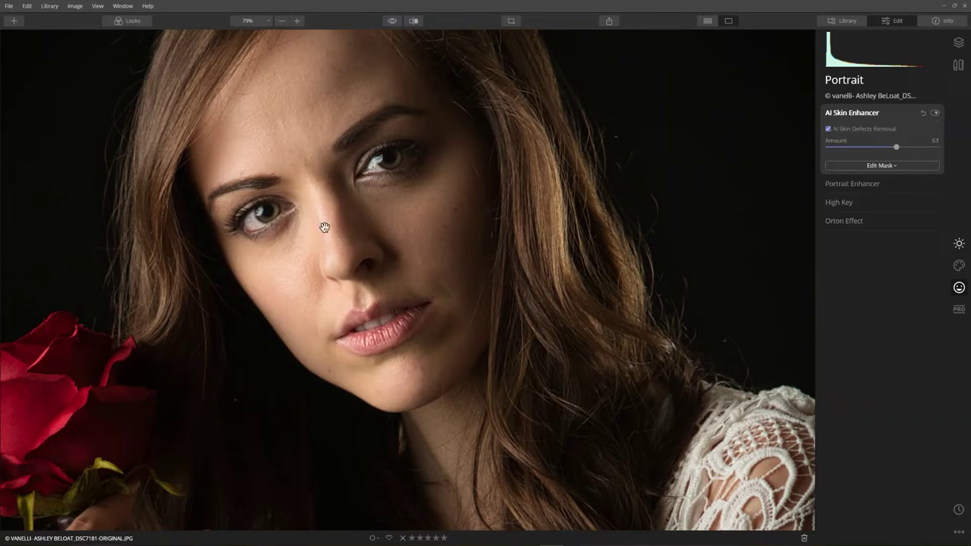
- In Portrait Enhancer, set Face Light to 5, Eye Whitening to 11, Eye Enhancer to 73 and Dark Circles Removal to 45
{"action": "left_click", "coordinate": [860, 185]}
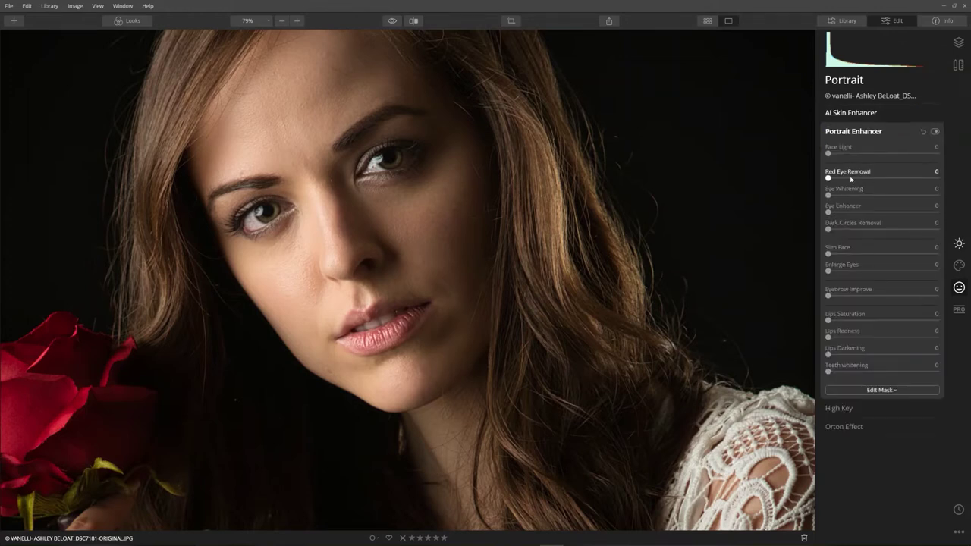
{"action": "left_click_drag", "start_coordinate": [828, 153], "coordinate": [833, 154]}
{"action": "left_click_drag", "start_coordinate": [828, 196], "coordinate": [840, 197]}
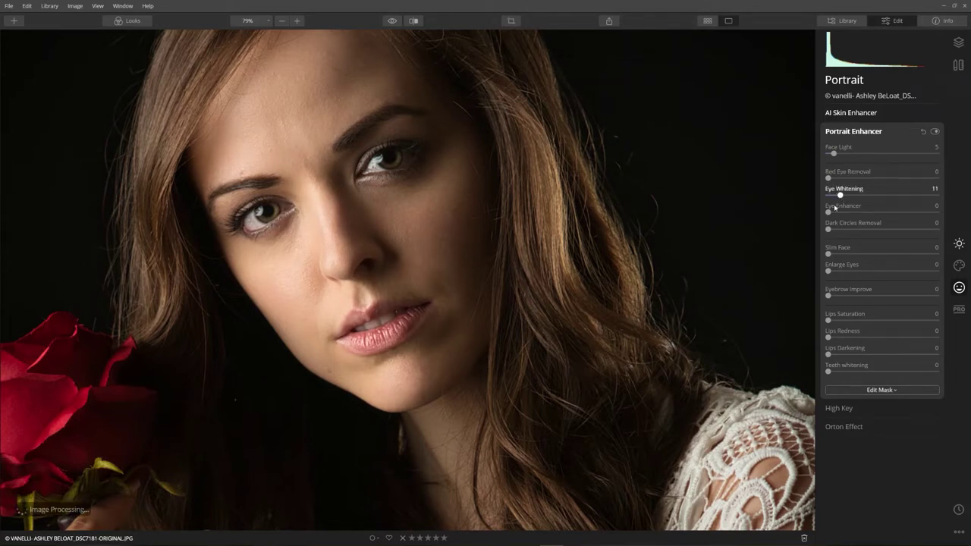
{"action": "left_click_drag", "start_coordinate": [828, 213], "coordinate": [908, 214]}
{"action": "left_click_drag", "start_coordinate": [828, 230], "coordinate": [863, 230]}
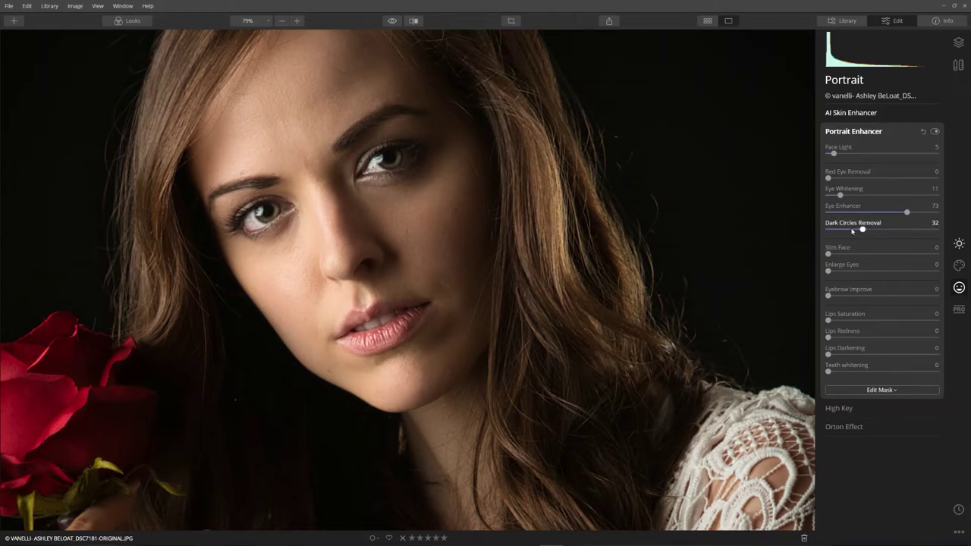
{"action": "left_click_drag", "start_coordinate": [864, 230], "coordinate": [879, 233]}
- Set Enlarge Eyes to 2, Eyebrow Improve to 9, Lips Saturation and Lips Redness to 15, Lips Darkening to 23 and Teeth whitening to 18
{"action": "left_click_drag", "start_coordinate": [828, 273], "coordinate": [839, 295]}
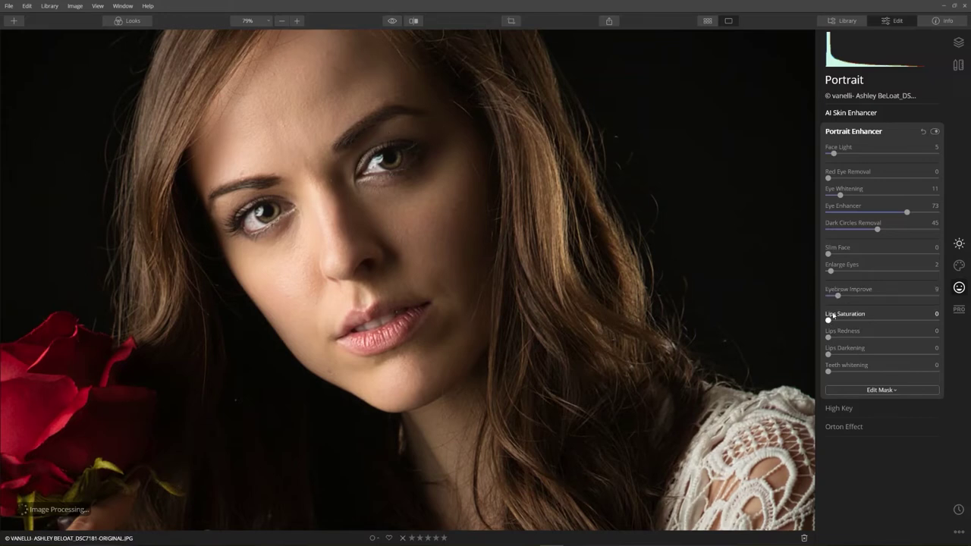
{"action": "left_click_drag", "start_coordinate": [829, 319], "coordinate": [844, 336]}
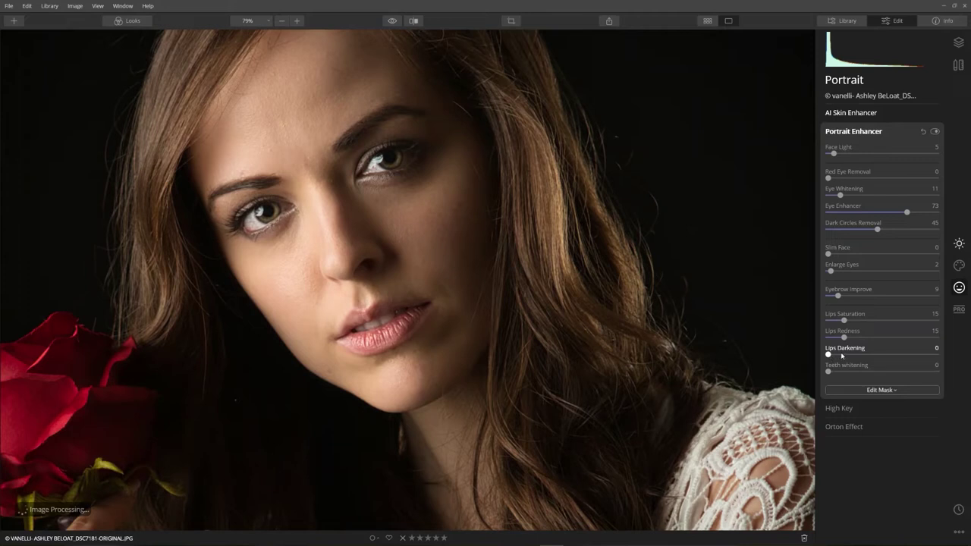
{"action": "left_click_drag", "start_coordinate": [828, 354], "coordinate": [855, 355]}
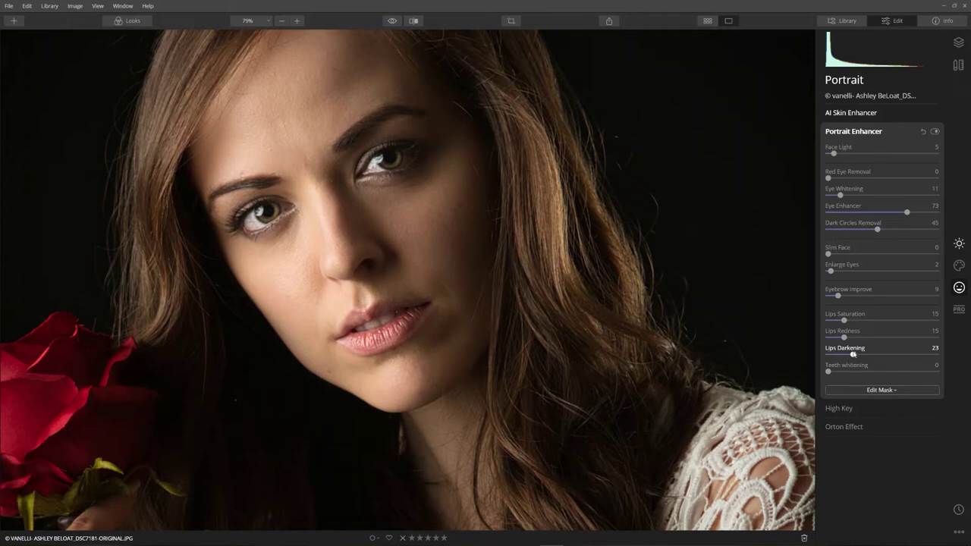
{"action": "left_click_drag", "start_coordinate": [828, 372], "coordinate": [850, 372]}
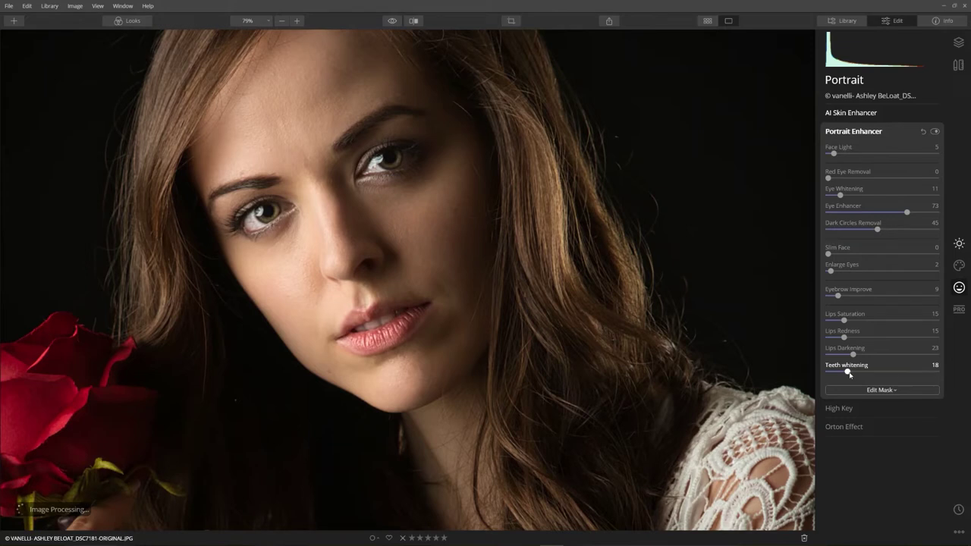
- Compare the portrait with and without the Portrait Enhancer adjustments, leaving the filter enabled
{"action": "left_click", "coordinate": [935, 132]}
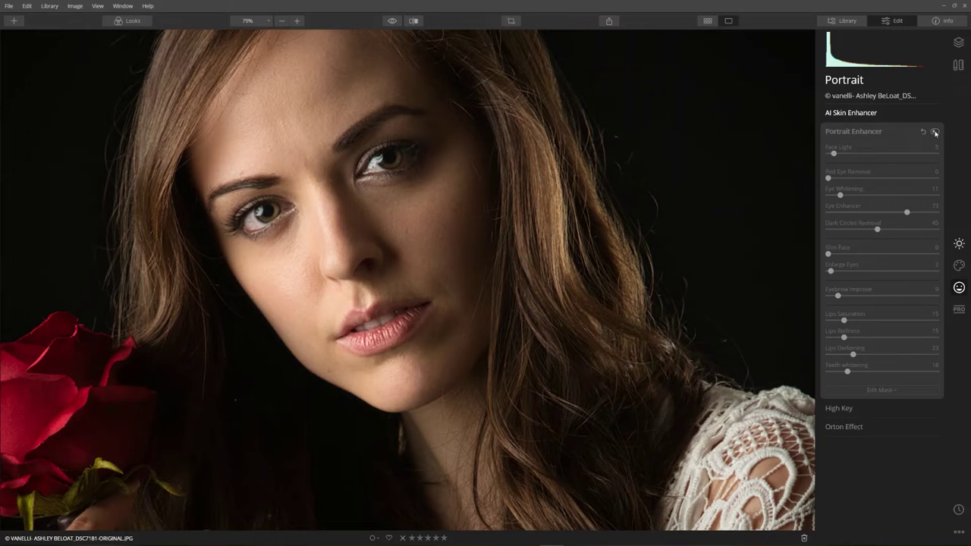
{"action": "left_click", "coordinate": [935, 132]}
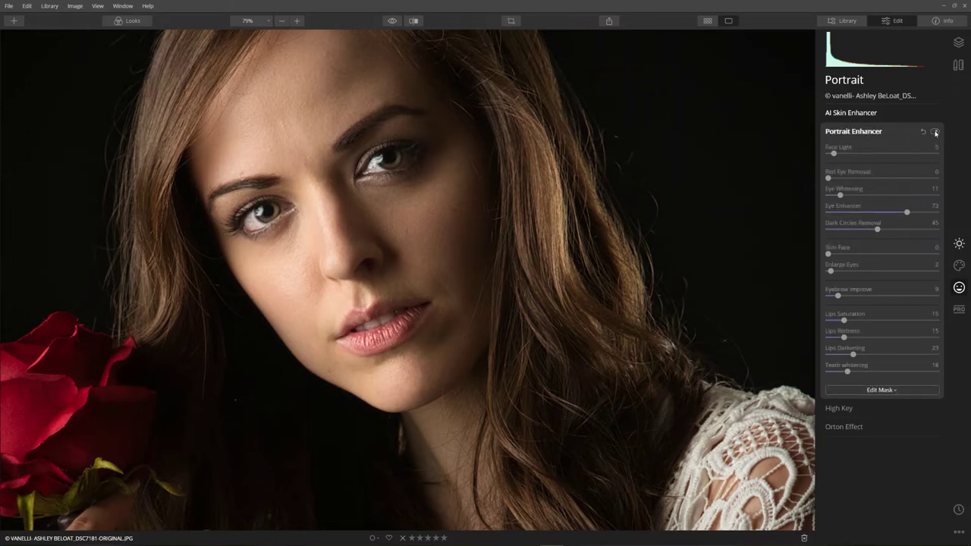
{"action": "scroll", "coordinate": [399, 213], "scroll_direction": "down", "scroll_amount": 3}
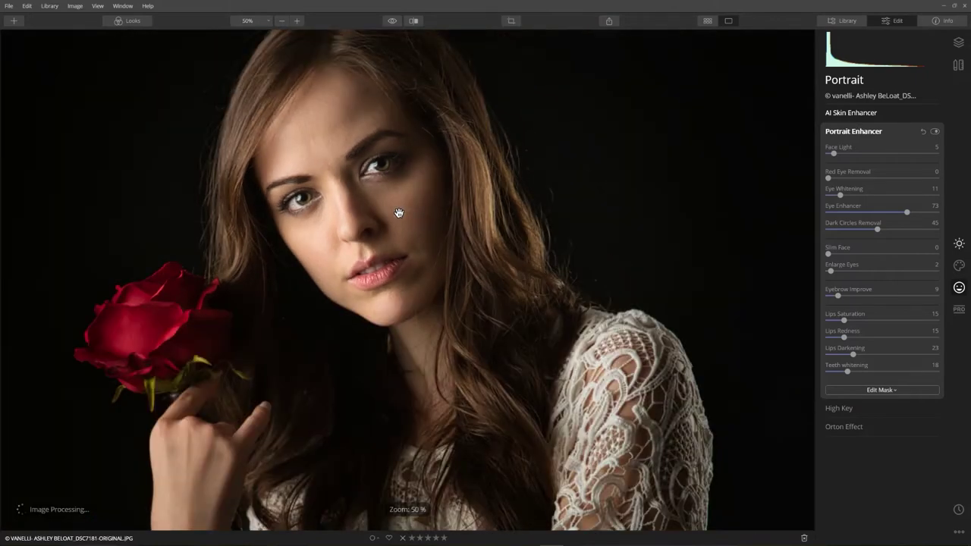
{"action": "scroll", "coordinate": [399, 212], "scroll_direction": "down", "scroll_amount": 1}
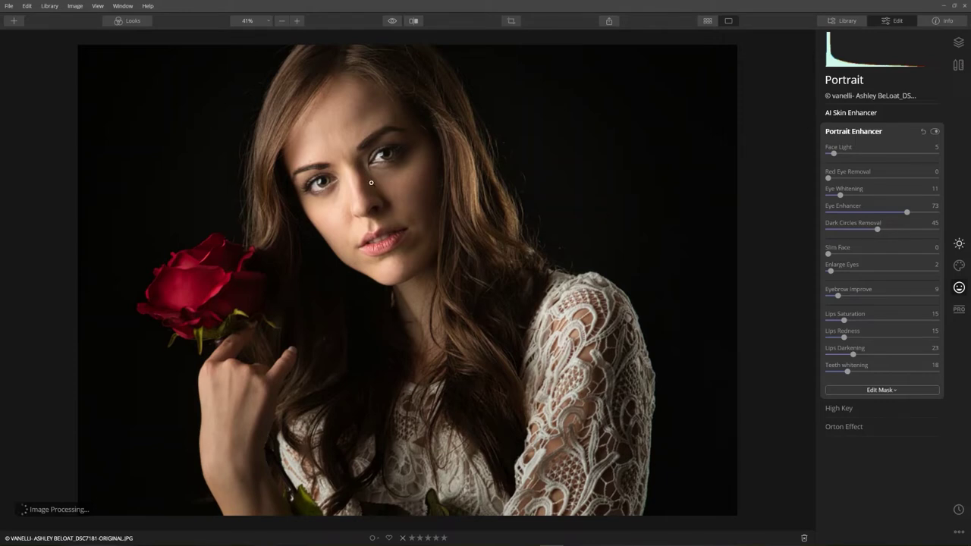
- Slightly reduce the Eye Enhancer amount and compare the edited portrait with the original photo
{"action": "left_click_drag", "start_coordinate": [907, 212], "coordinate": [904, 216]}
{"action": "left_click", "coordinate": [863, 132]}
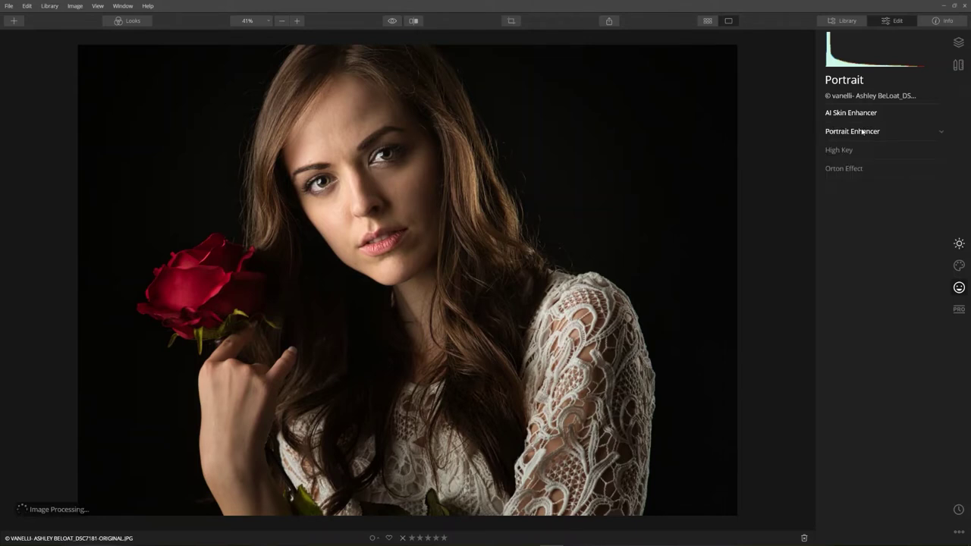
{"action": "left_click", "coordinate": [394, 21]}
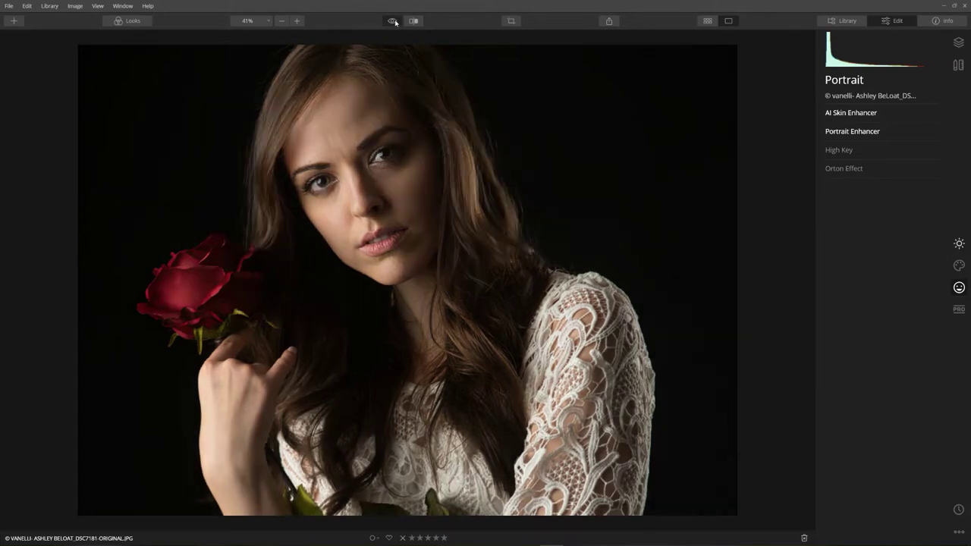
{"action": "left_click", "coordinate": [393, 22]}
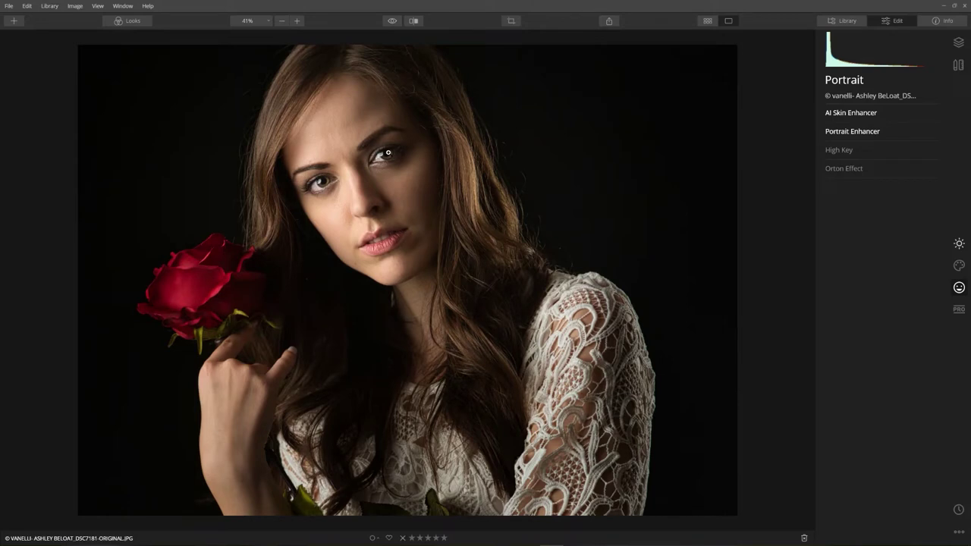
- Darken the lower part of the photo with an Adjustable Gradient, Bottom Exposure -86, and compare with and without it
{"action": "left_click", "coordinate": [959, 309]}
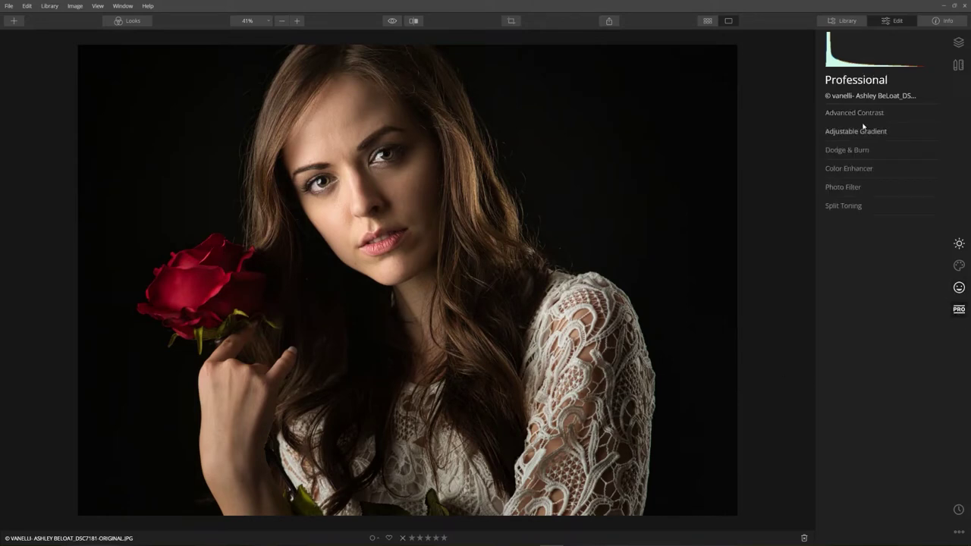
{"action": "left_click", "coordinate": [863, 131]}
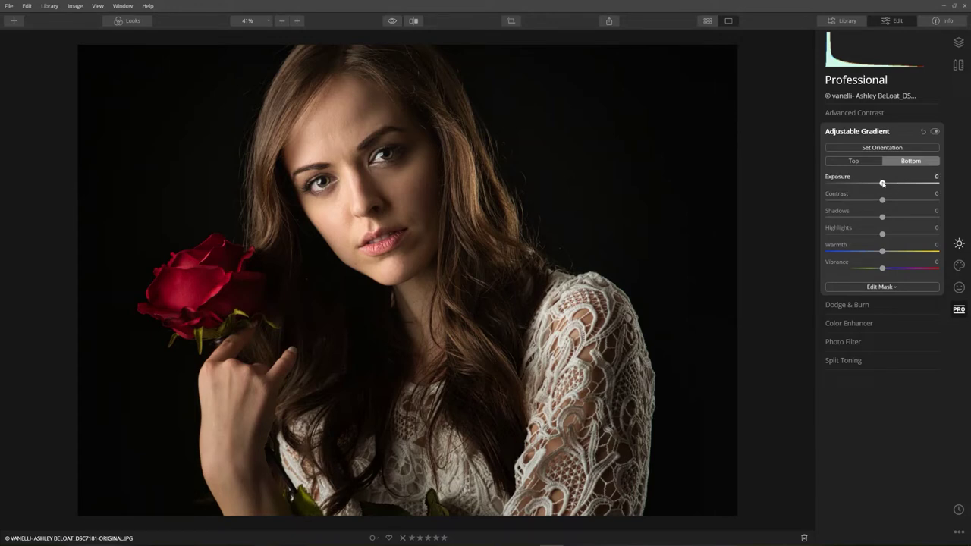
{"action": "left_click_drag", "start_coordinate": [882, 183], "coordinate": [836, 185]}
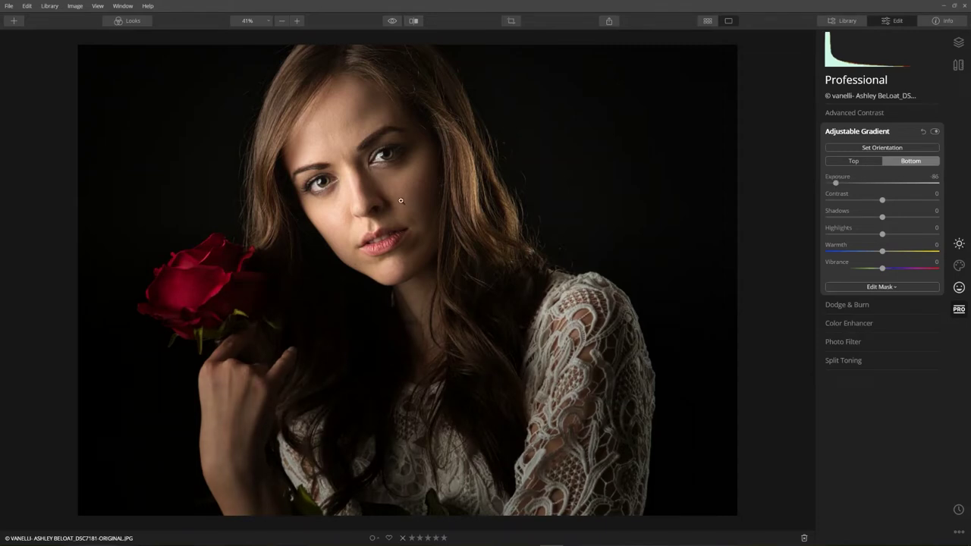
{"action": "left_click", "coordinate": [936, 132]}
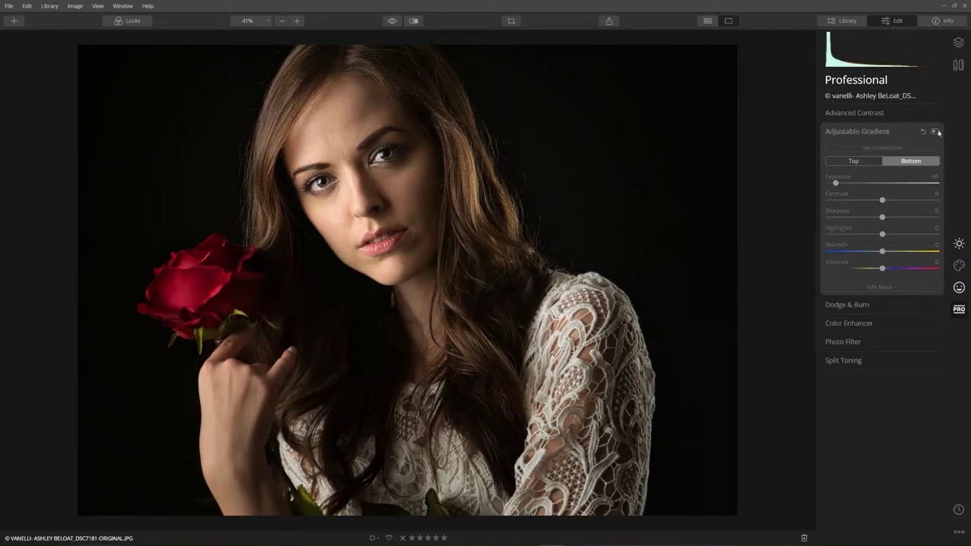
{"action": "left_click", "coordinate": [936, 132]}
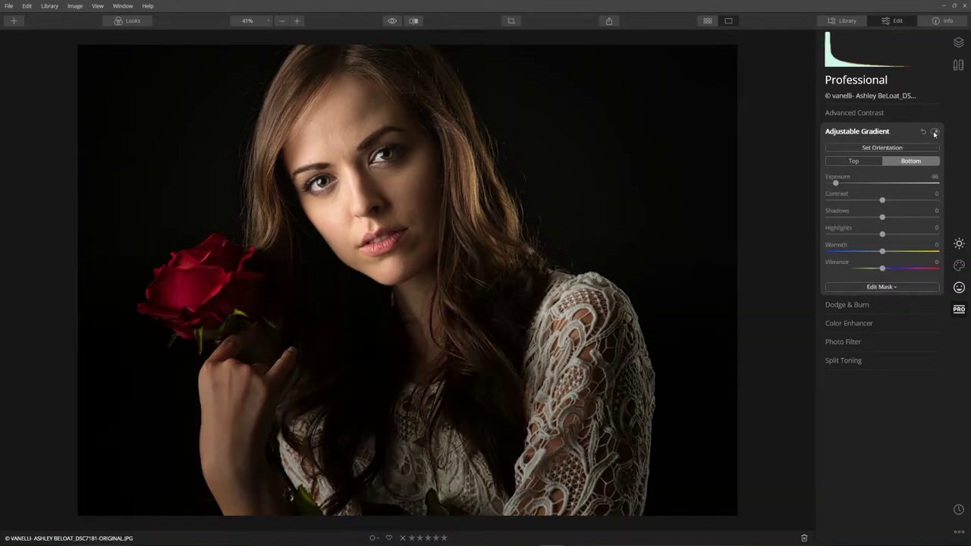
- Move the gradient down to Horizontal Shift 49% and Vertical Shift 57%, and compare the photo with and without it
{"action": "left_click", "coordinate": [887, 149]}
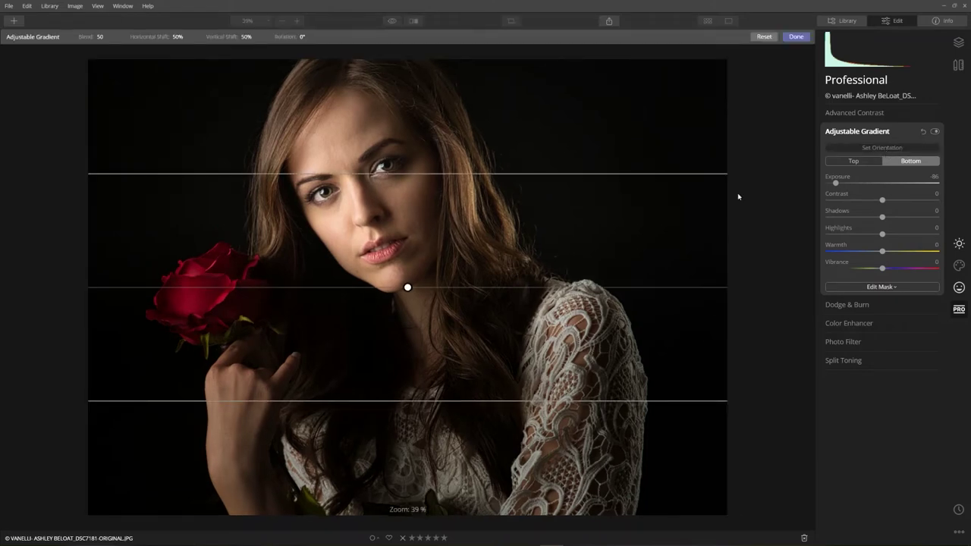
{"action": "left_click_drag", "start_coordinate": [406, 286], "coordinate": [400, 318]}
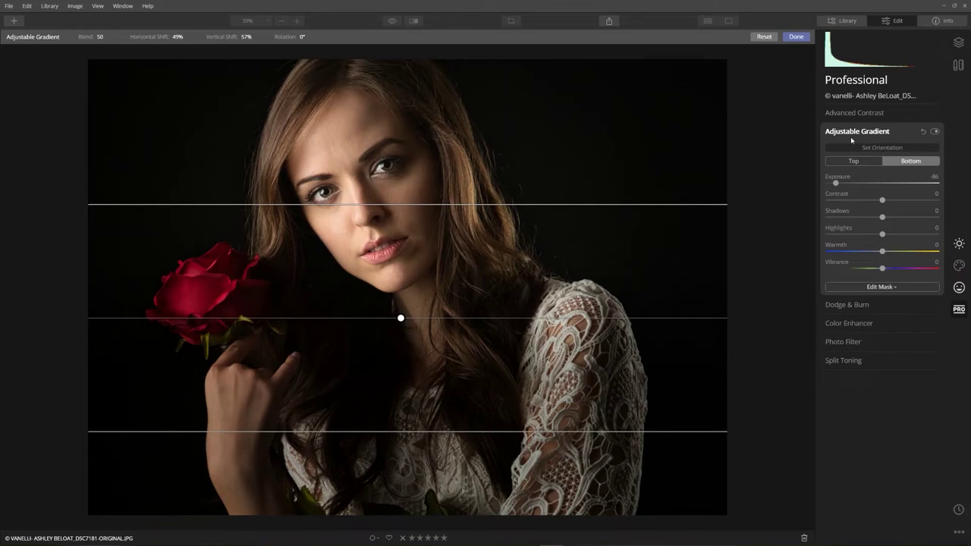
{"action": "left_click", "coordinate": [851, 141]}
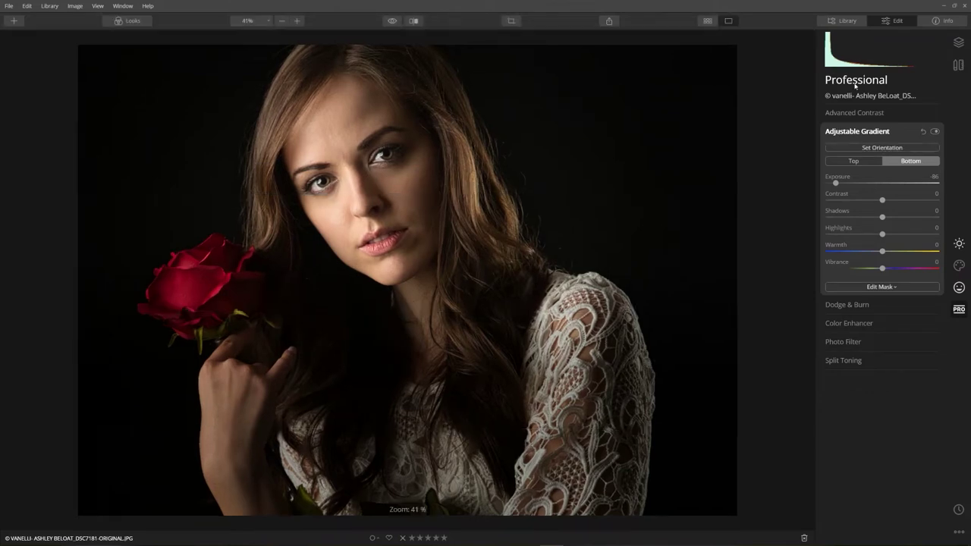
{"action": "left_click", "coordinate": [935, 131]}
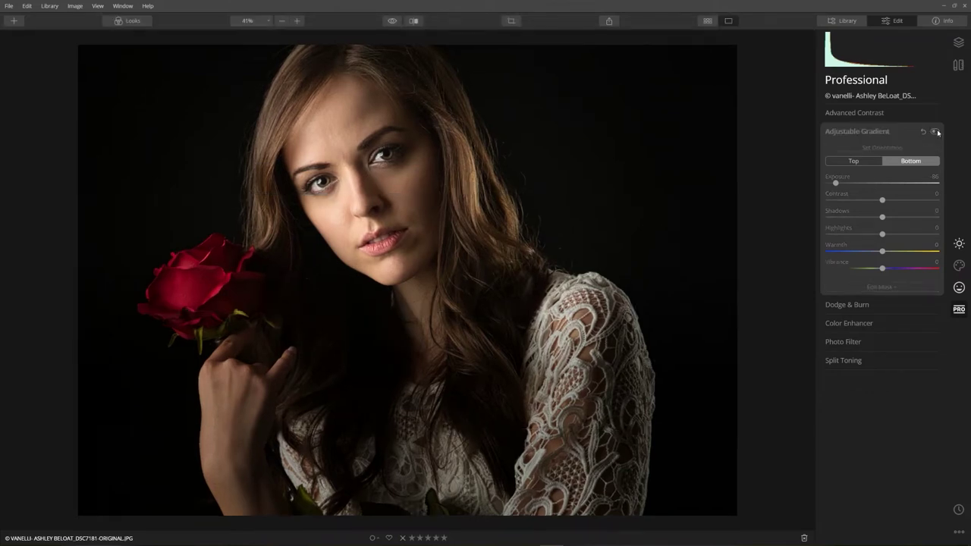
{"action": "left_click", "coordinate": [935, 132]}
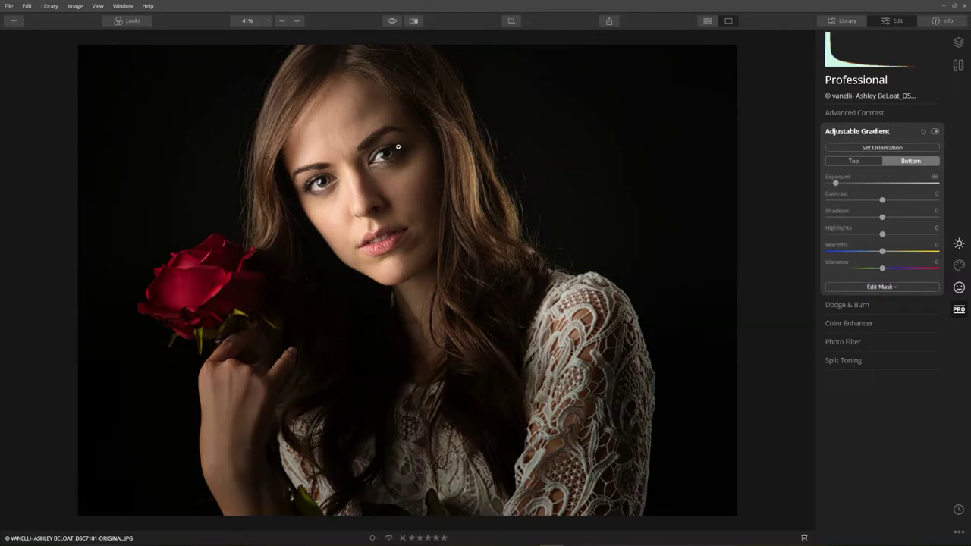
{"action": "left_click", "coordinate": [854, 133]}
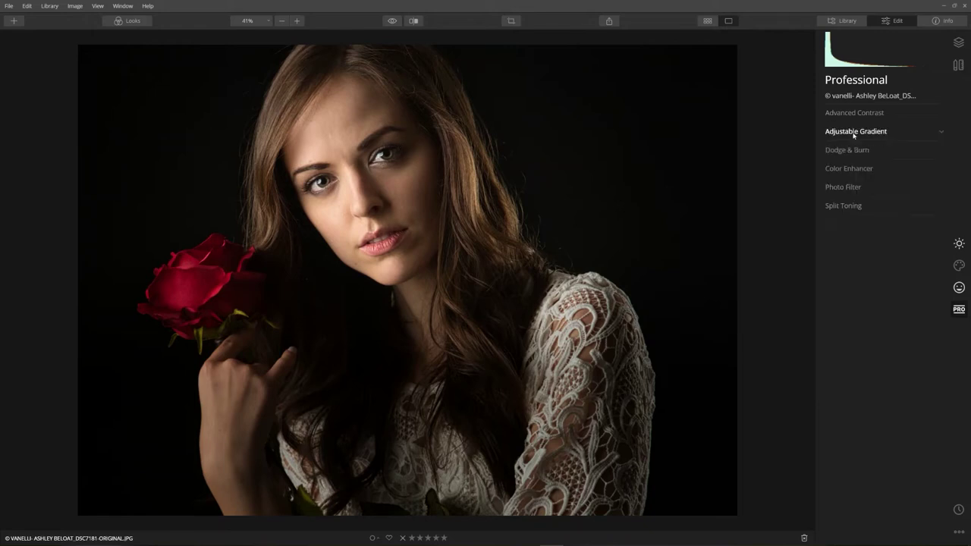
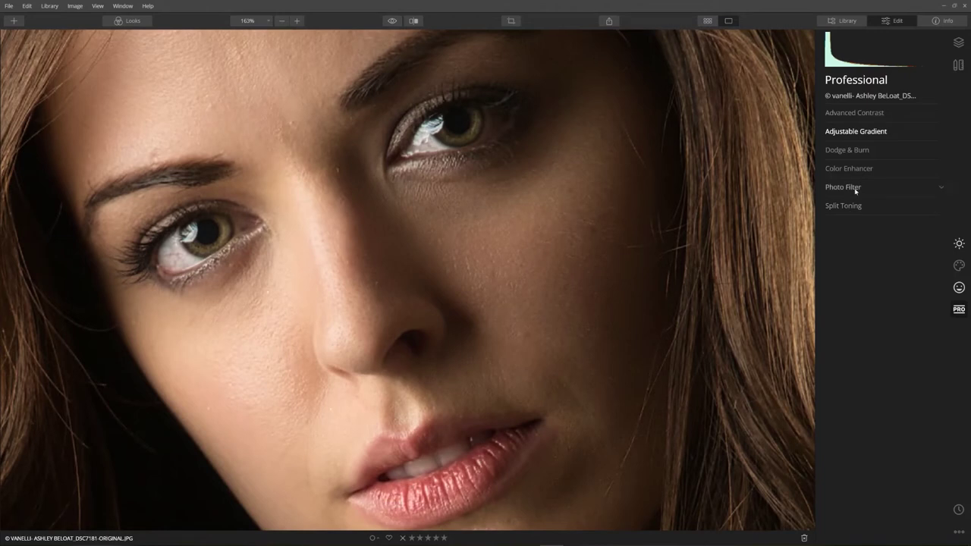
- Apply a Photo Filter with Amount 39 and Hue 38, comparing Preserve Luminosity off and on and leaving it enabled
{"action": "left_click", "coordinate": [855, 189]}
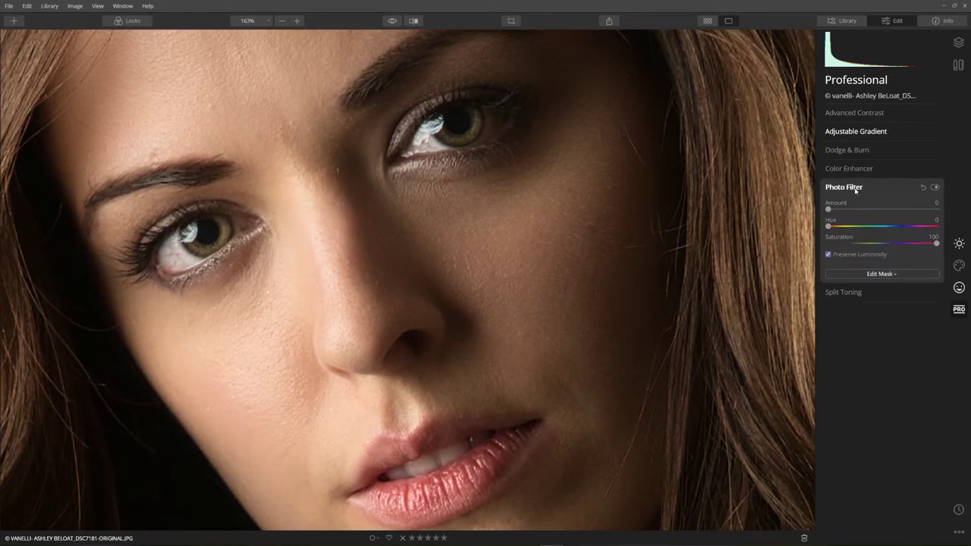
{"action": "left_click_drag", "start_coordinate": [827, 209], "coordinate": [871, 211]}
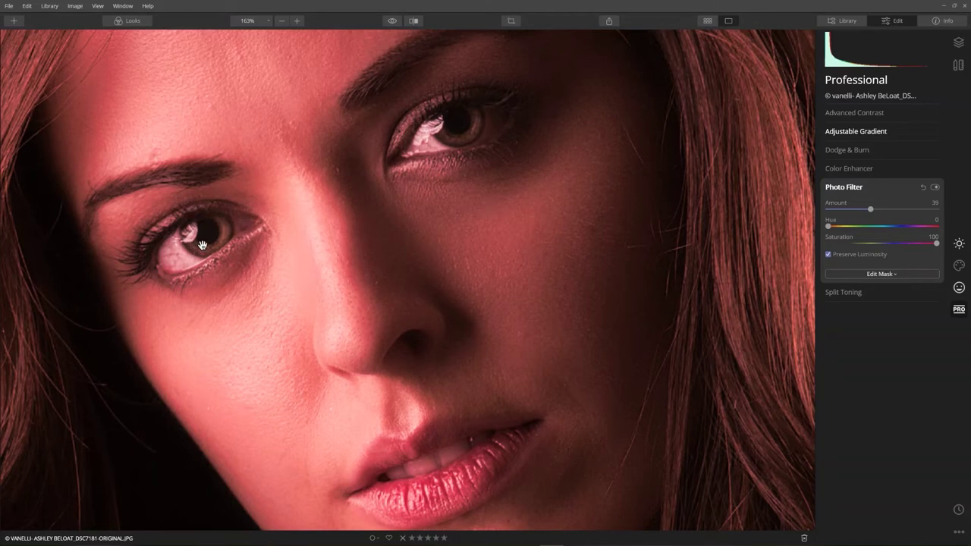
{"action": "left_click_drag", "start_coordinate": [828, 227], "coordinate": [842, 230]}
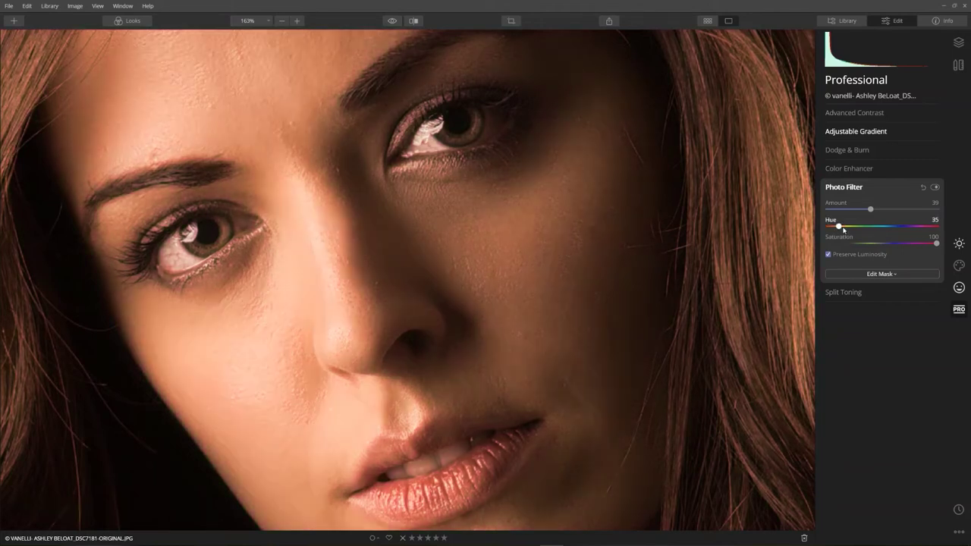
{"action": "mouse_move", "coordinate": [844, 230]}
{"action": "left_mouse_down"}
{"action": "mouse_move", "coordinate": [858, 230]}
{"action": "mouse_move", "coordinate": [842, 235]}
{"action": "left_mouse_up"}
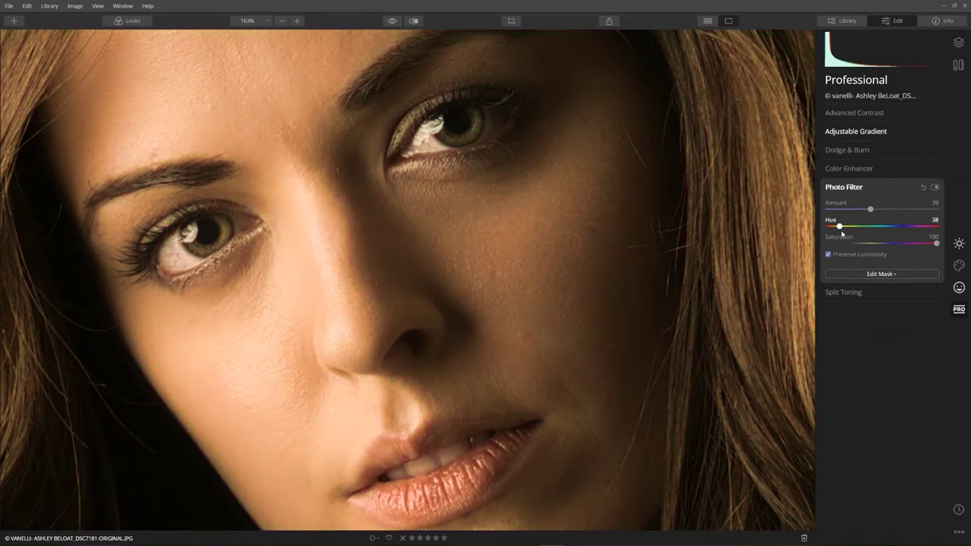
{"action": "left_click", "coordinate": [831, 257]}
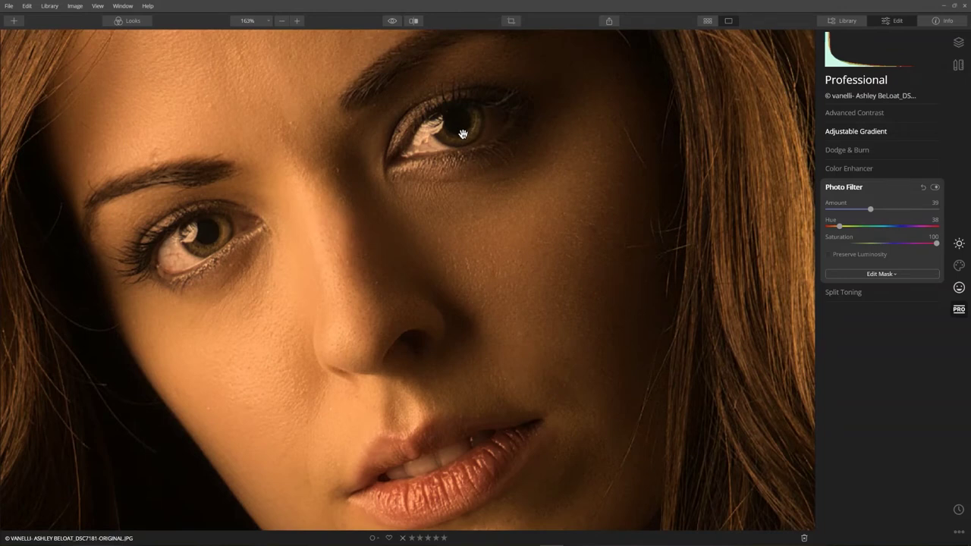
{"action": "left_click", "coordinate": [828, 254]}
- Paint a brush mask for the Photo Filter over both irises at size 28 and 100% opacity, and check its coverage with the mask overlay
{"action": "left_click", "coordinate": [881, 273]}
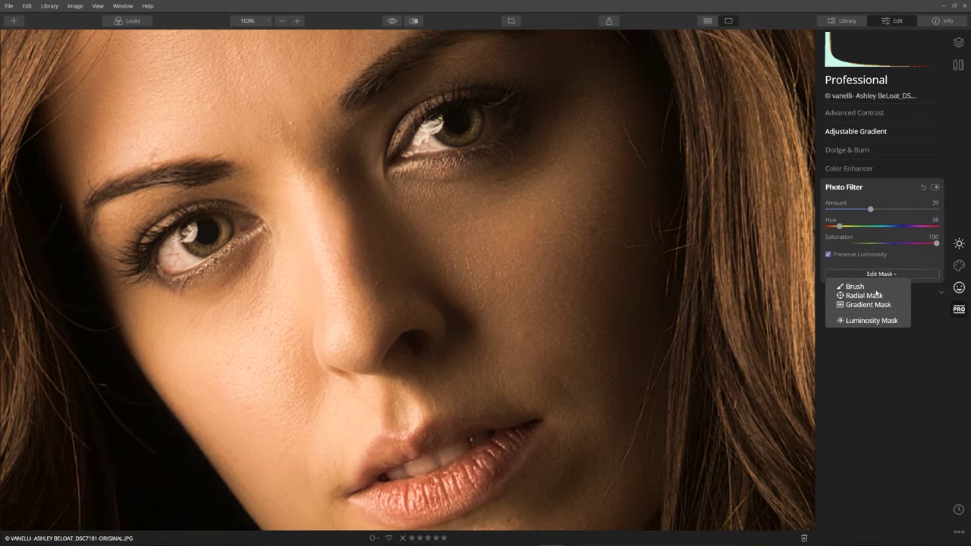
{"action": "left_click", "coordinate": [872, 287]}
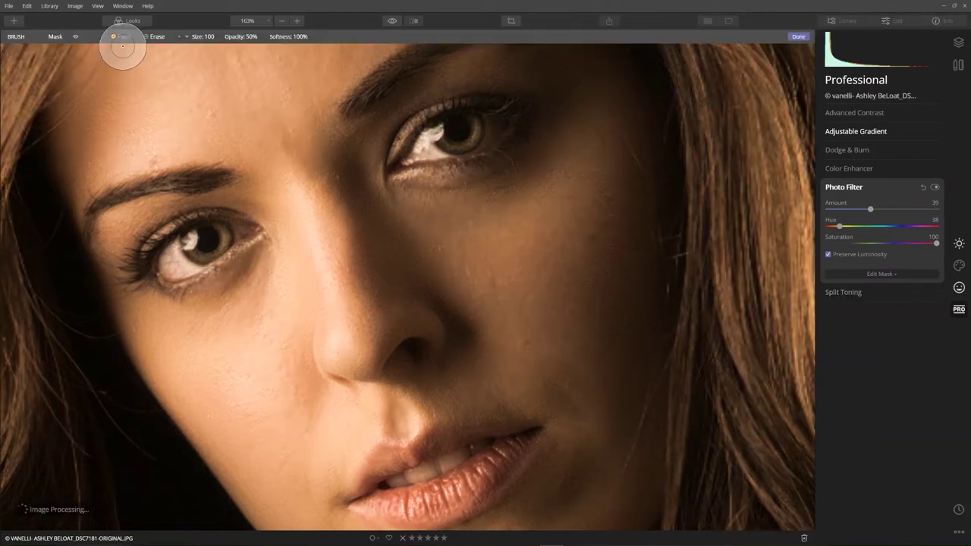
{"action": "left_click", "coordinate": [241, 36]}
{"action": "left_click_drag", "start_coordinate": [256, 61], "coordinate": [302, 64]}
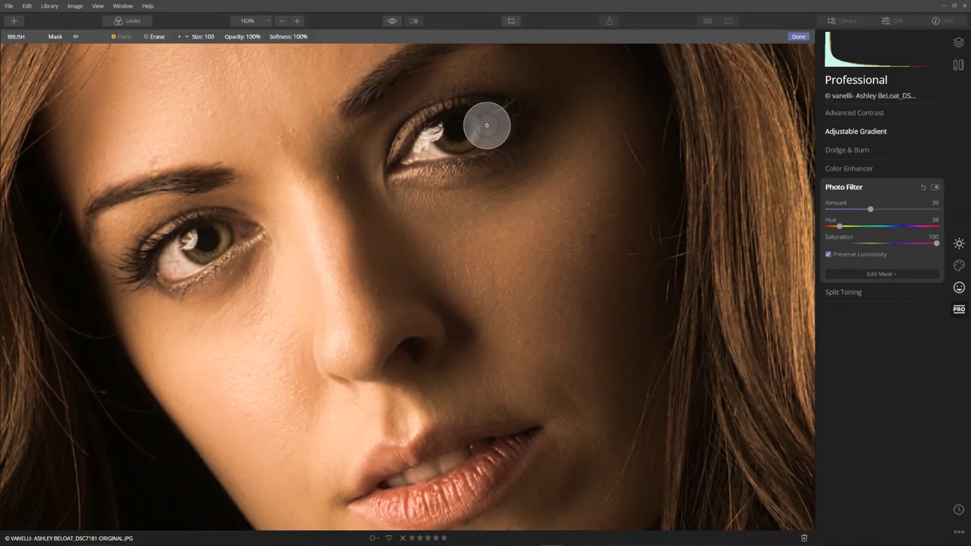
{"action": "key", "text": "bracketleft"}
{"action": "key", "text": "bracketleft"}
{"action": "key", "text": "bracketleft"}
{"action": "key", "text": "bracketleft"}
{"action": "key", "text": "bracketleft"}
{"action": "key", "text": "bracketleft"}
{"action": "key", "text": "bracketleft"}
{"action": "key", "text": "bracketleft"}
{"action": "left_click_drag", "start_coordinate": [471, 114], "coordinate": [472, 134]}
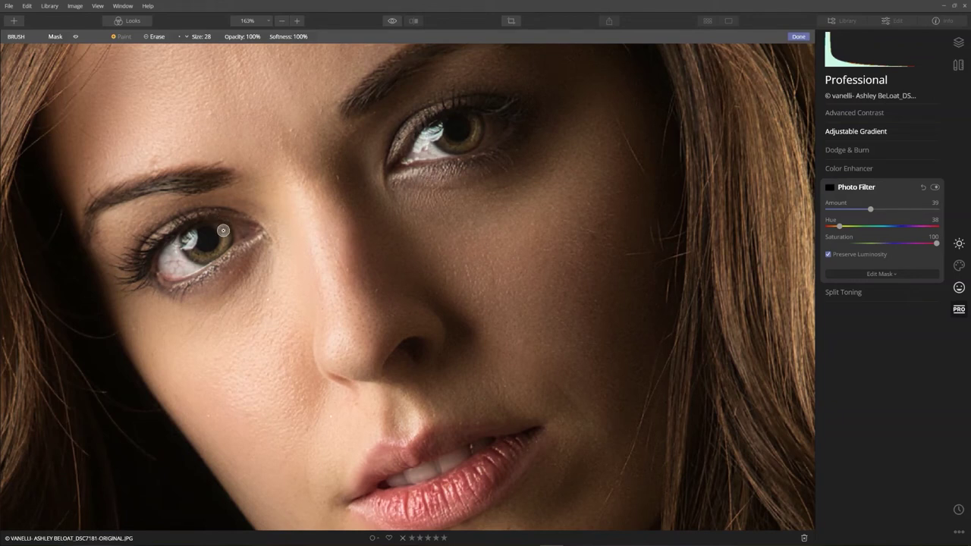
{"action": "left_click_drag", "start_coordinate": [223, 230], "coordinate": [214, 251]}
{"action": "left_click", "coordinate": [188, 253]}
{"action": "left_click", "coordinate": [75, 36]}
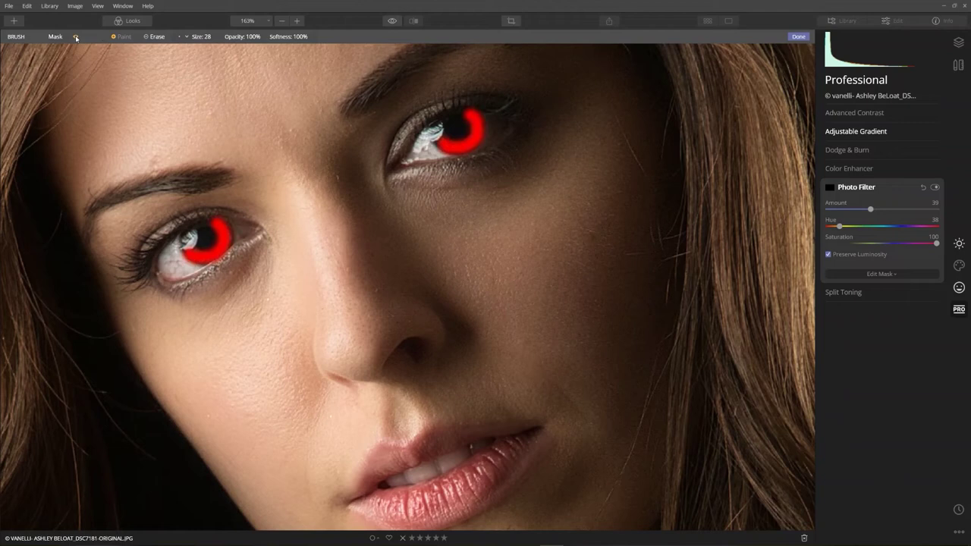
{"action": "left_click", "coordinate": [75, 36]}
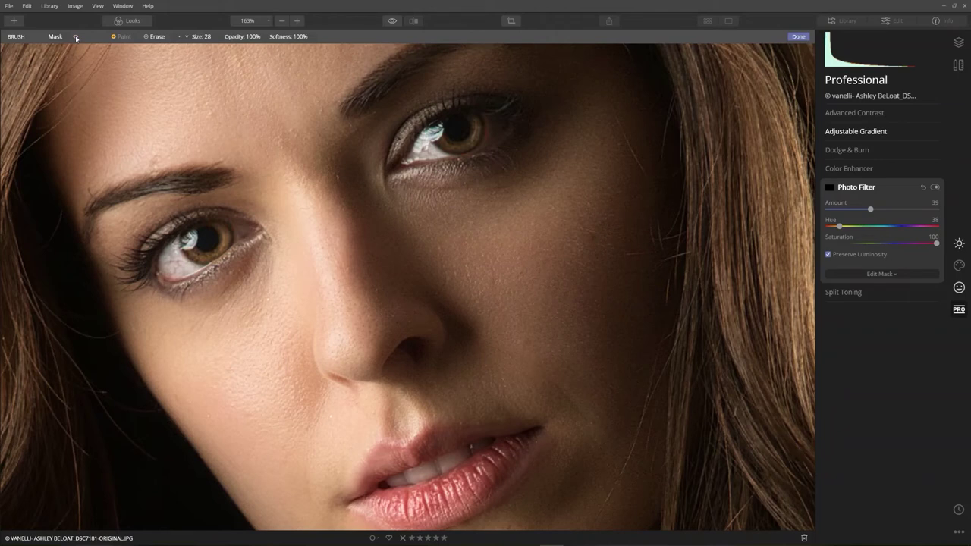
- Turn the masked irises green with Photo Filter Hue 128, switch the brush to Erase and finish editing the mask
{"action": "left_click_drag", "start_coordinate": [839, 226], "coordinate": [868, 232]}
{"action": "key", "text": "x"}
{"action": "left_click", "coordinate": [156, 36]}
{"action": "left_click", "coordinate": [799, 37]}
- Shift the eye colour to a more natural tone with Photo Filter Hue 54 and Amount 49
{"action": "scroll", "coordinate": [602, 186], "scroll_direction": "down", "scroll_amount": 3}
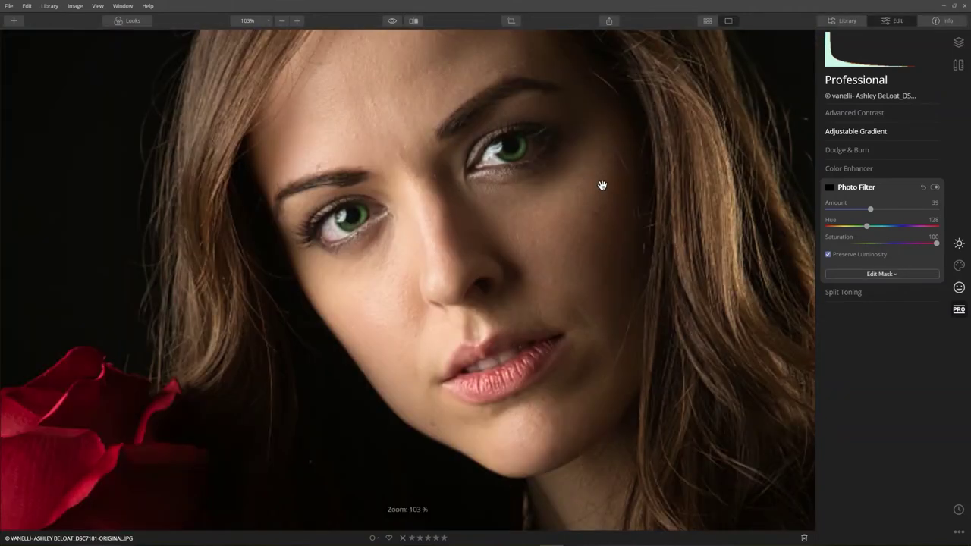
{"action": "scroll", "coordinate": [482, 164], "scroll_direction": "down", "scroll_amount": 3}
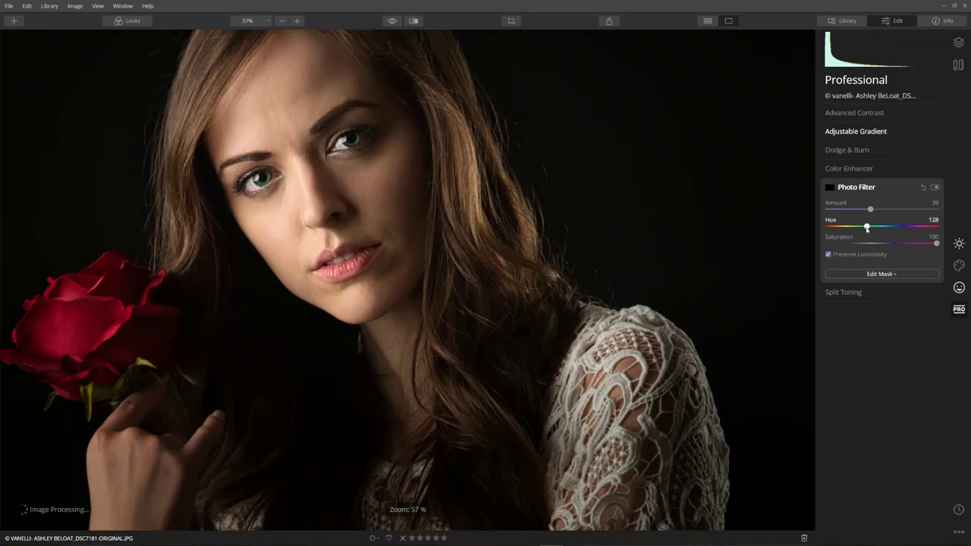
{"action": "left_click_drag", "start_coordinate": [867, 228], "coordinate": [851, 231]}
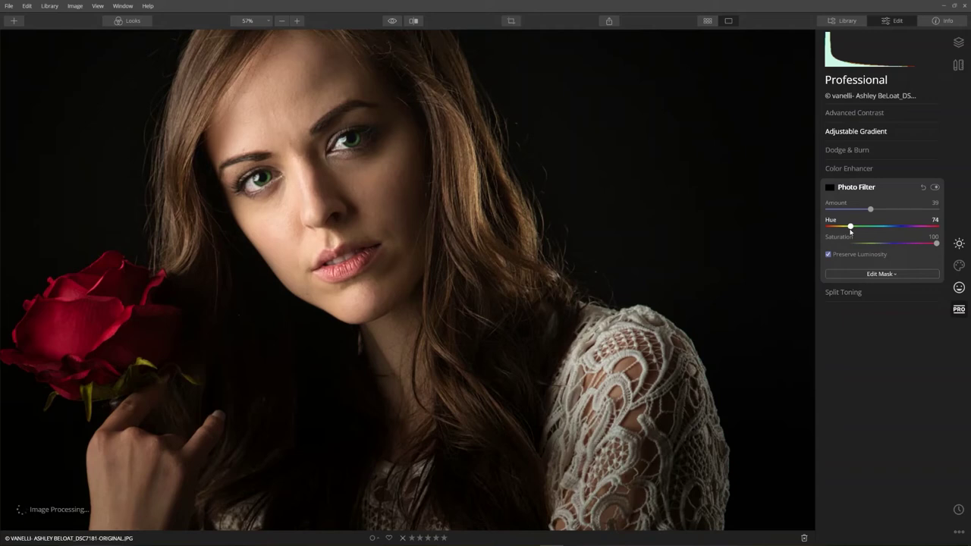
{"action": "left_click_drag", "start_coordinate": [851, 233], "coordinate": [843, 237]}
{"action": "left_click_drag", "start_coordinate": [842, 228], "coordinate": [847, 228]}
{"action": "left_click_drag", "start_coordinate": [846, 227], "coordinate": [843, 228]}
{"action": "left_click_drag", "start_coordinate": [872, 209], "coordinate": [884, 212]}
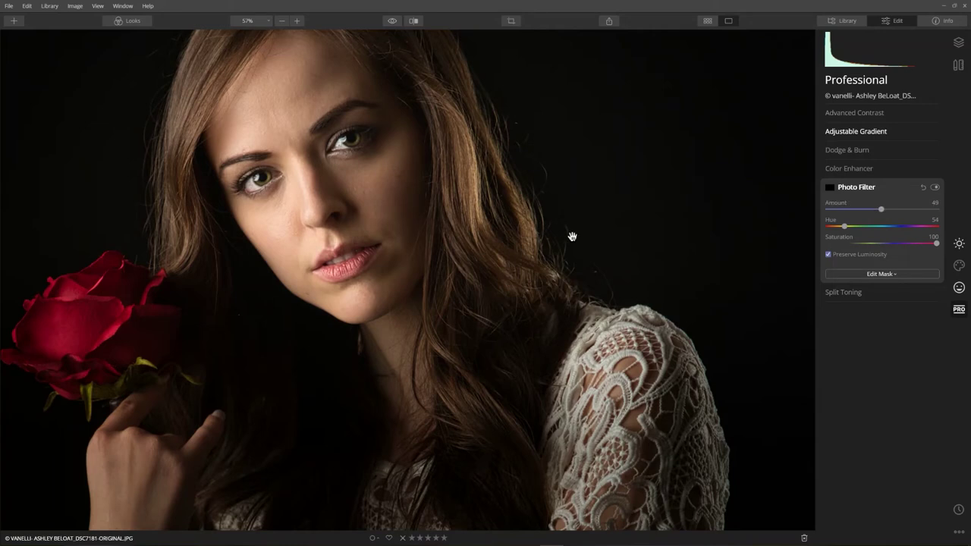
- Lower the Photo Filter Amount to 41 and compare the whole photo with and without the filter
{"action": "scroll", "coordinate": [506, 226], "scroll_direction": "down", "scroll_amount": 2}
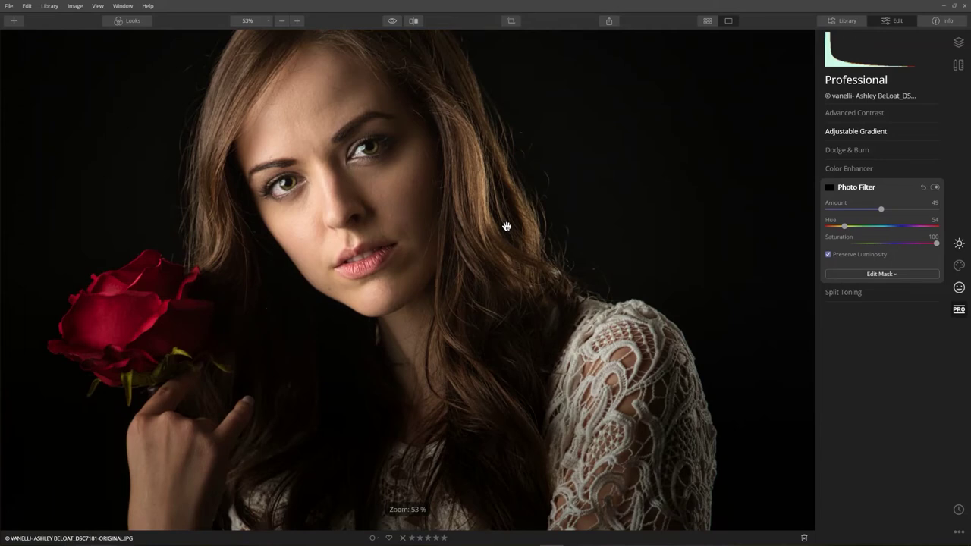
{"action": "scroll", "coordinate": [506, 227], "scroll_direction": "down", "scroll_amount": 4}
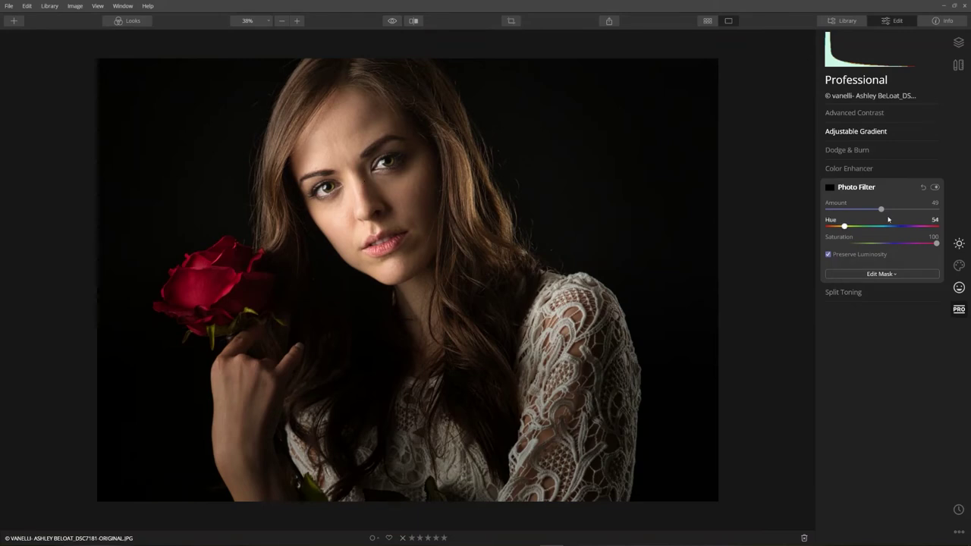
{"action": "left_click_drag", "start_coordinate": [881, 209], "coordinate": [872, 211]}
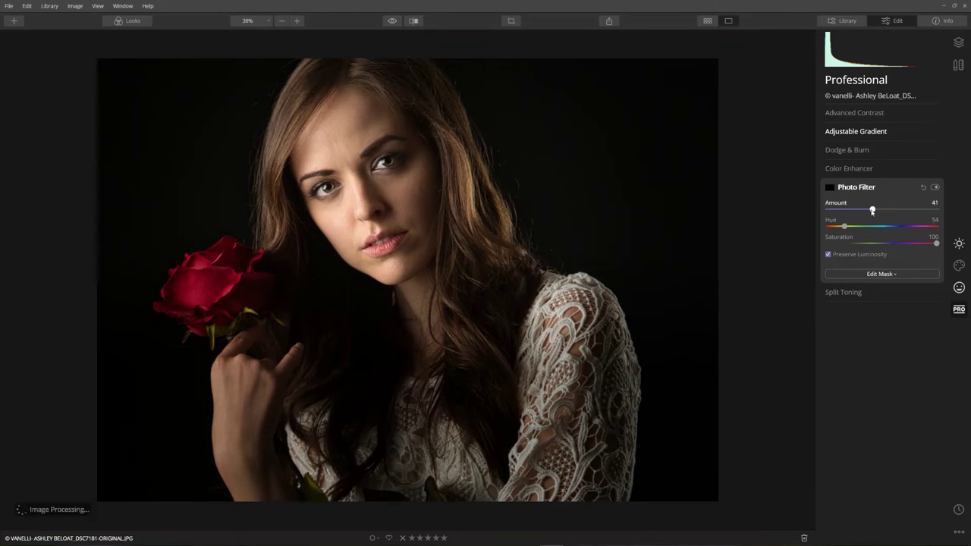
{"action": "left_click", "coordinate": [937, 187]}
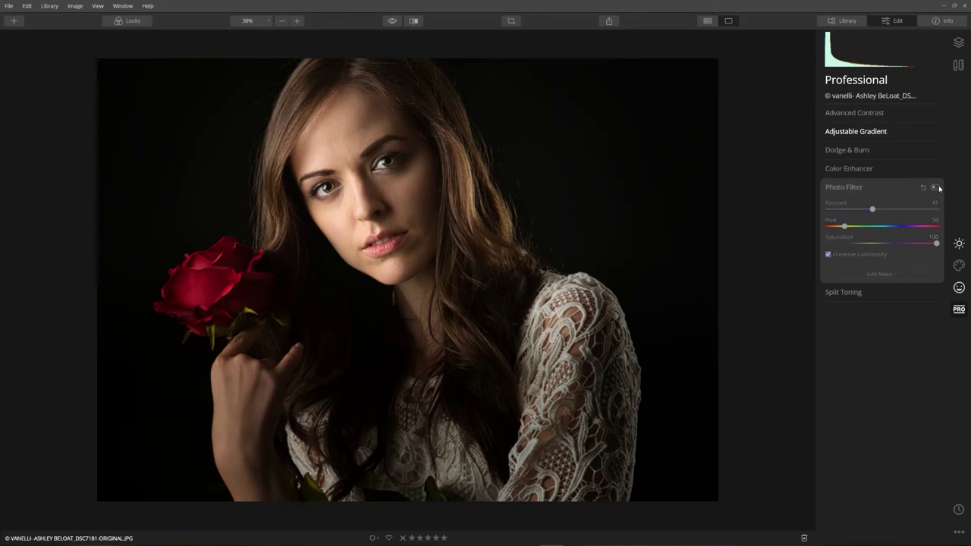
{"action": "left_click", "coordinate": [938, 187]}
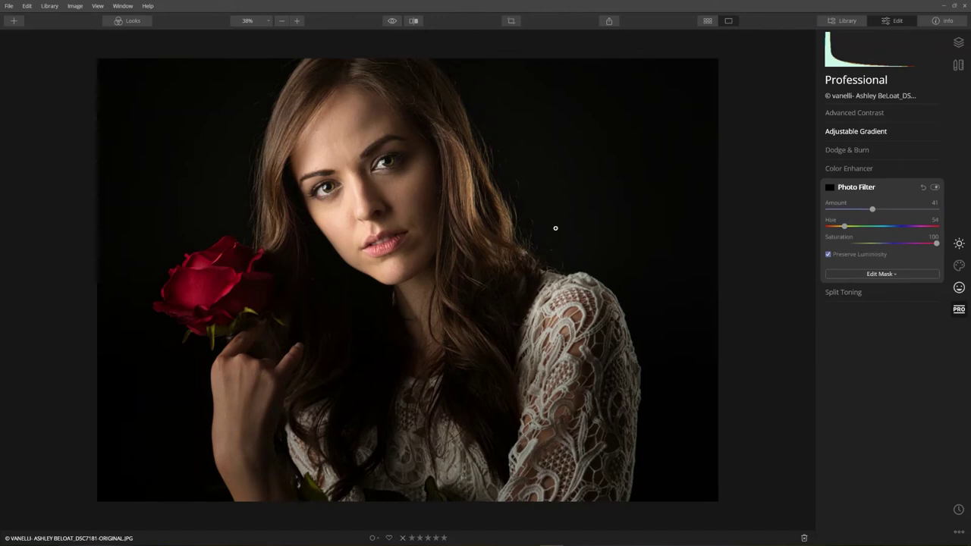
- Compare the eyes up close with and without the Photo Filter, leaving the filter enabled
{"action": "scroll", "coordinate": [355, 182], "scroll_direction": "up", "scroll_amount": 1}
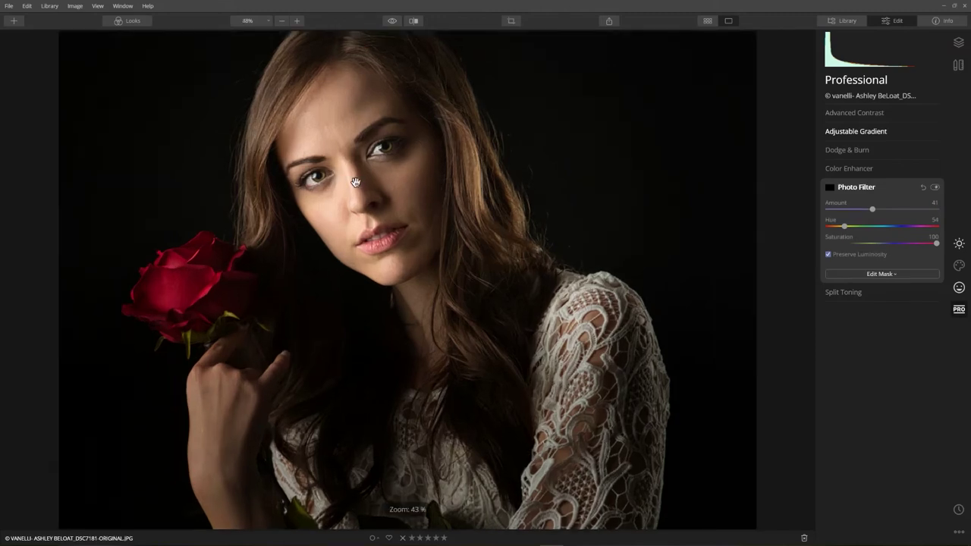
{"action": "scroll", "coordinate": [355, 182], "scroll_direction": "up", "scroll_amount": 2}
{"action": "left_click", "coordinate": [936, 187]}
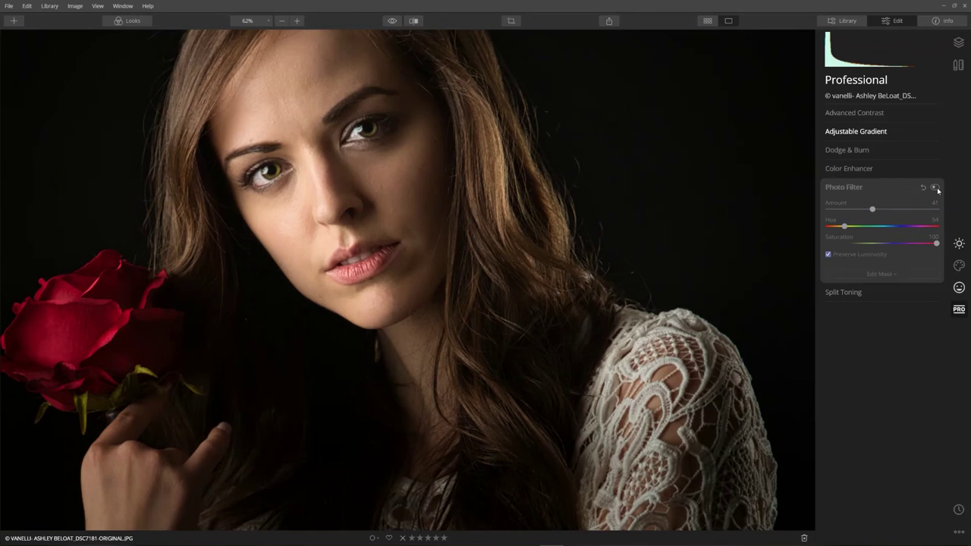
{"action": "left_click", "coordinate": [936, 188]}
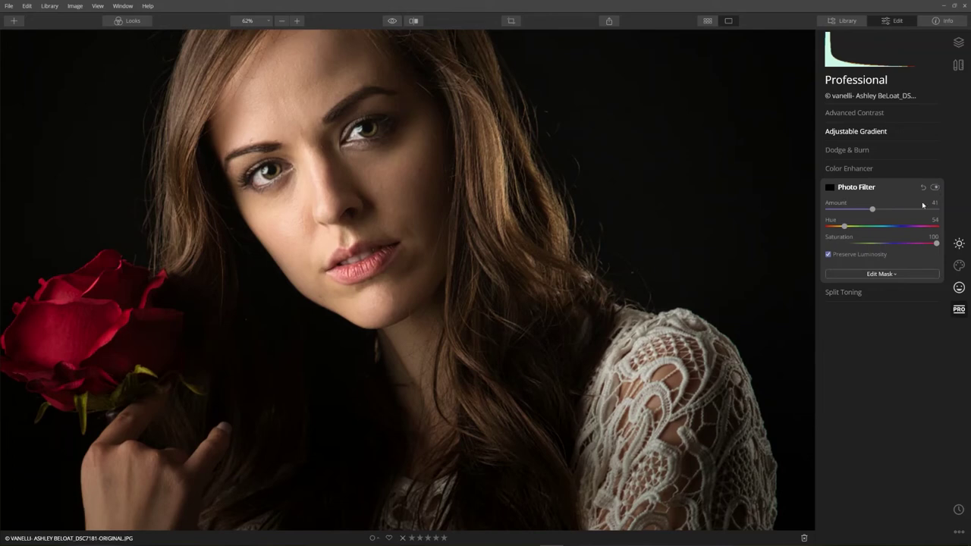
- Raise the Photo Filter Amount to 51 and collapse the filter's settings
{"action": "left_click_drag", "start_coordinate": [873, 208], "coordinate": [884, 208]}
{"action": "scroll", "coordinate": [570, 223], "scroll_direction": "down", "scroll_amount": 1}
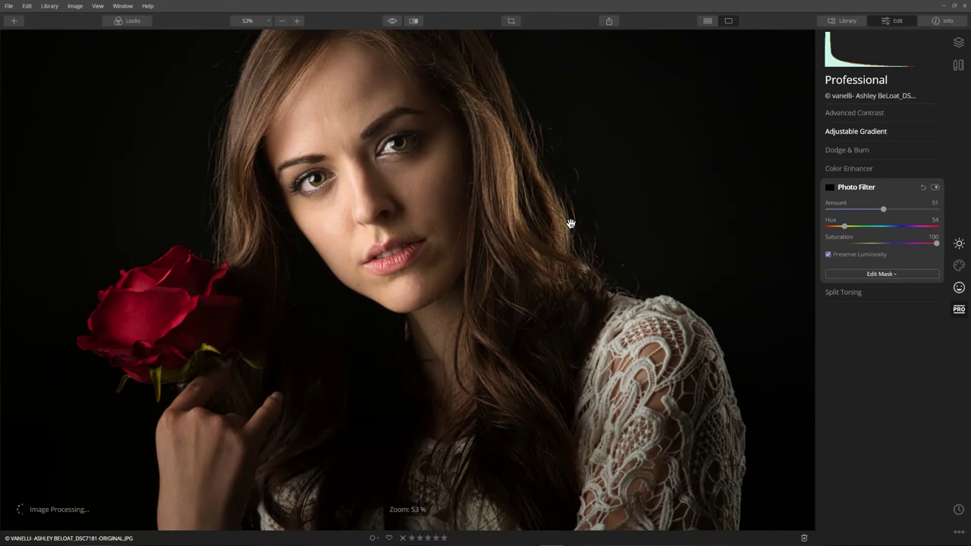
{"action": "scroll", "coordinate": [571, 223], "scroll_direction": "down", "scroll_amount": 1}
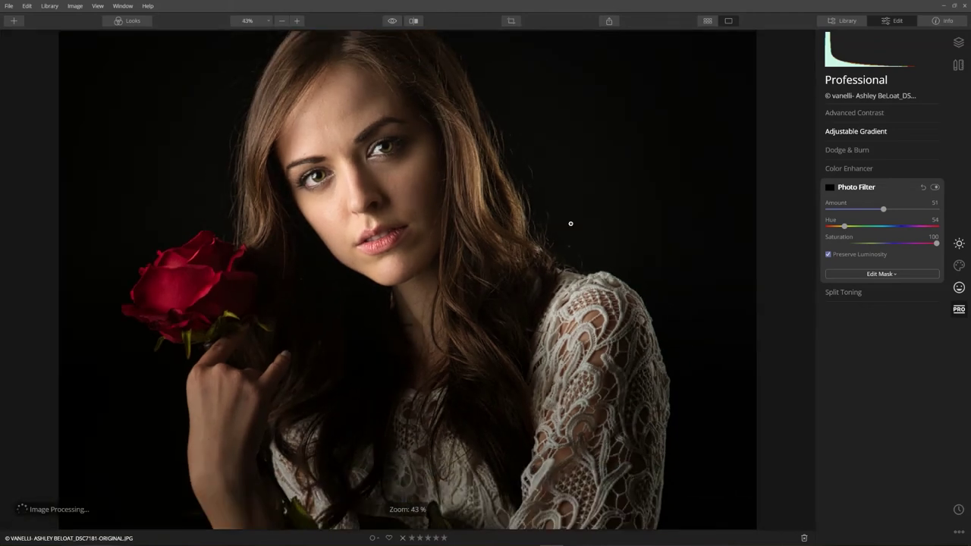
{"action": "scroll", "coordinate": [571, 223], "scroll_direction": "down", "scroll_amount": 1}
{"action": "left_click", "coordinate": [857, 188]}
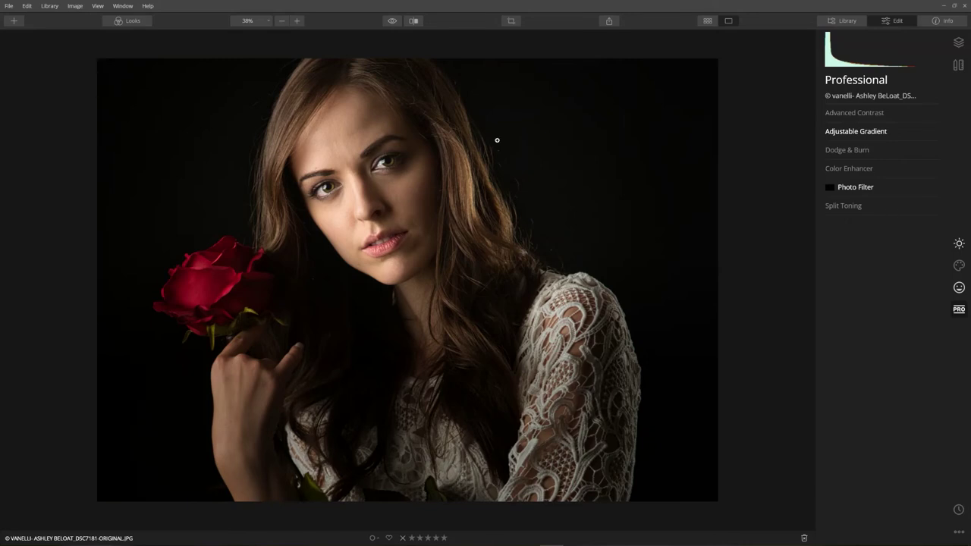
- Save the current adjustments as a new user Luminar Look named "Beauty"
{"action": "key", "text": "ctrl+shift+l"}
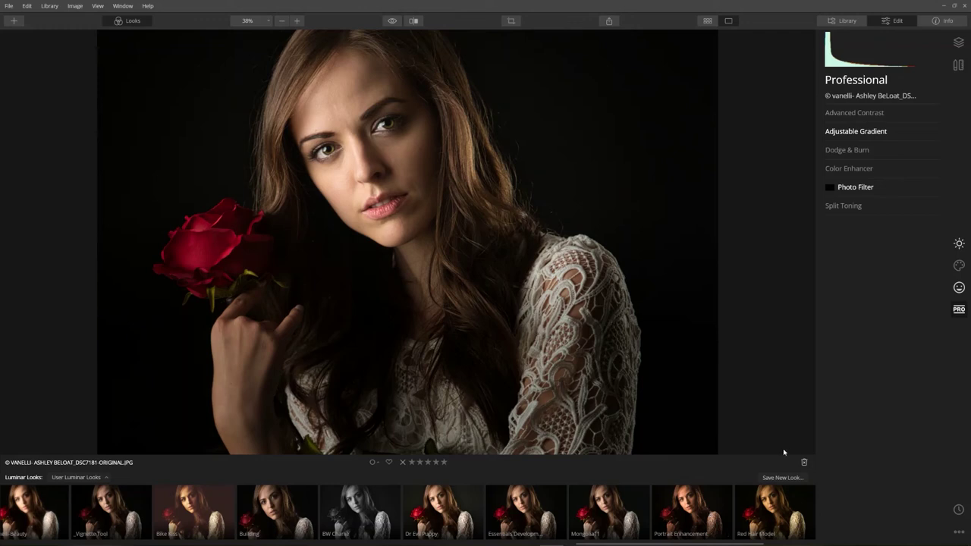
{"action": "left_click", "coordinate": [855, 187]}
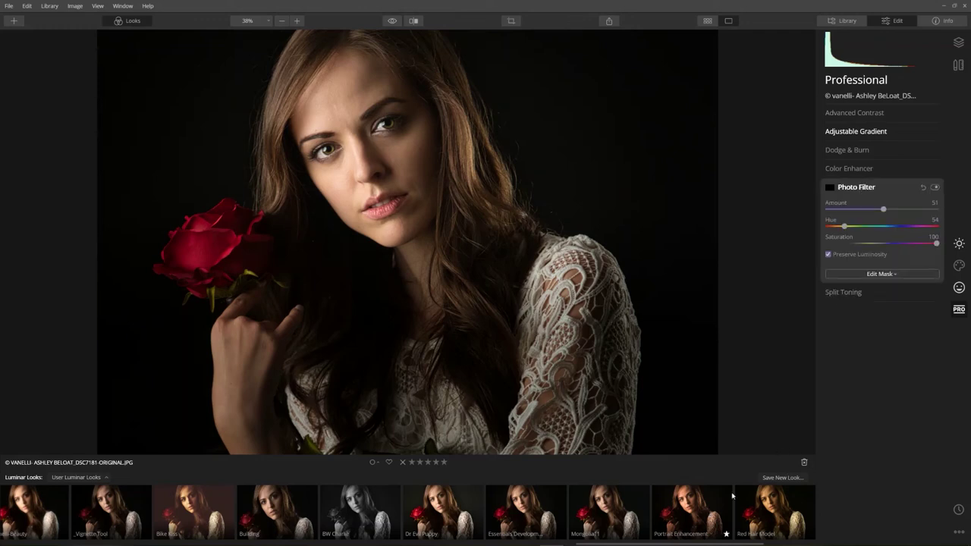
{"action": "left_click", "coordinate": [789, 480]}
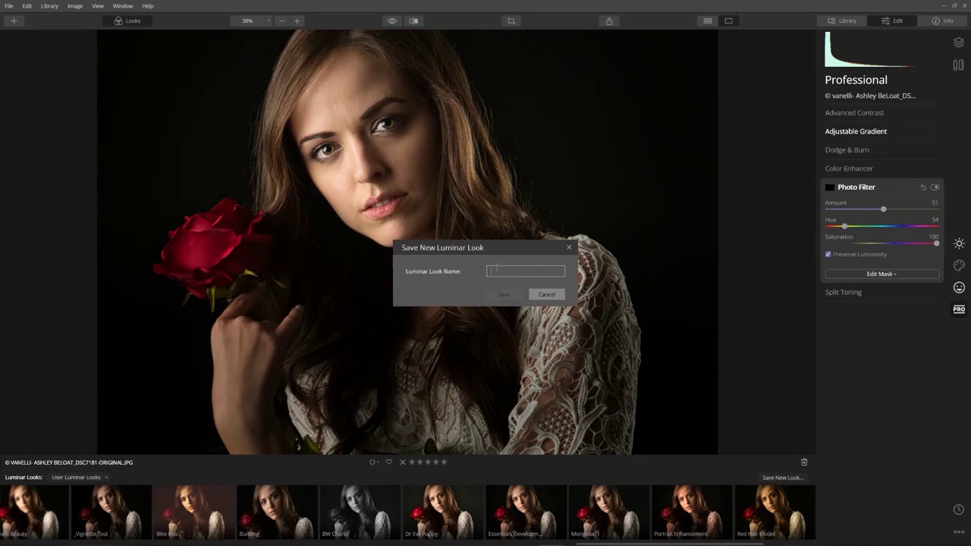
{"action": "type", "text": "Beauty"}
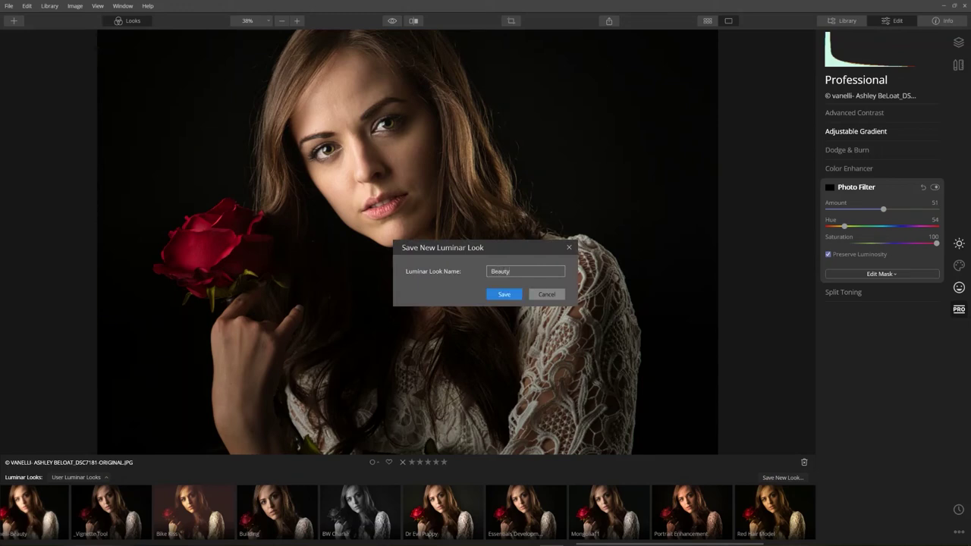
{"action": "key", "text": "Return"}
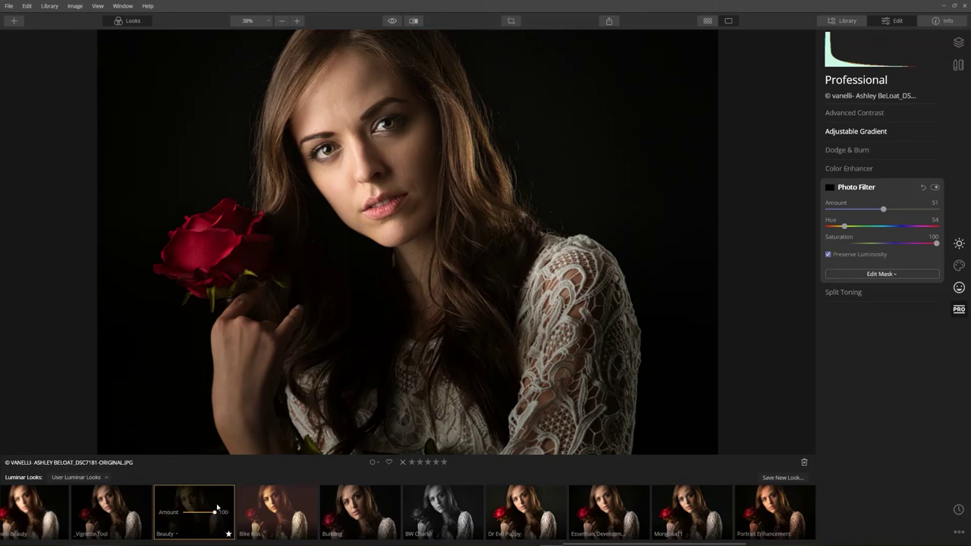
- Reset all adjustments on the photo and apply the saved Beauty Look
{"action": "right_click", "coordinate": [427, 190]}
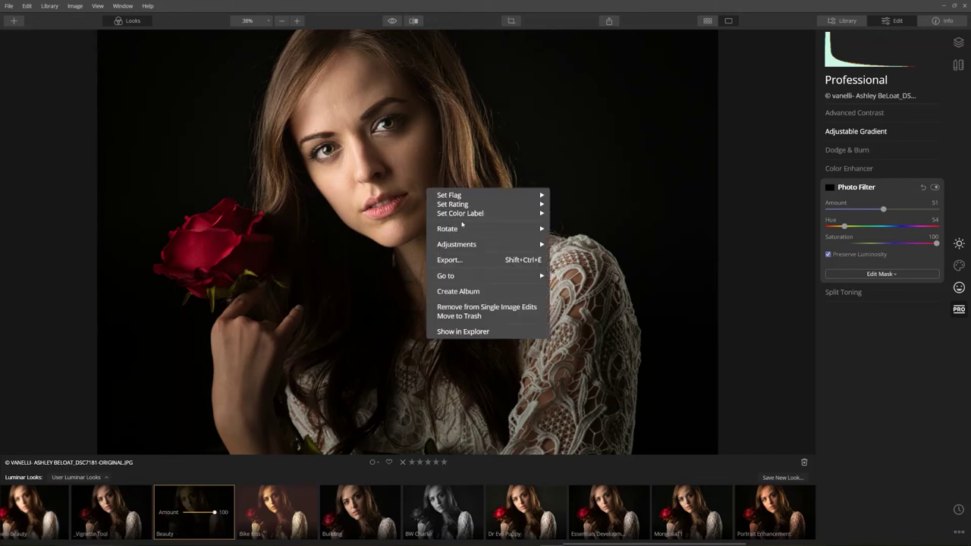
{"action": "mouse_move", "coordinate": [477, 244]}
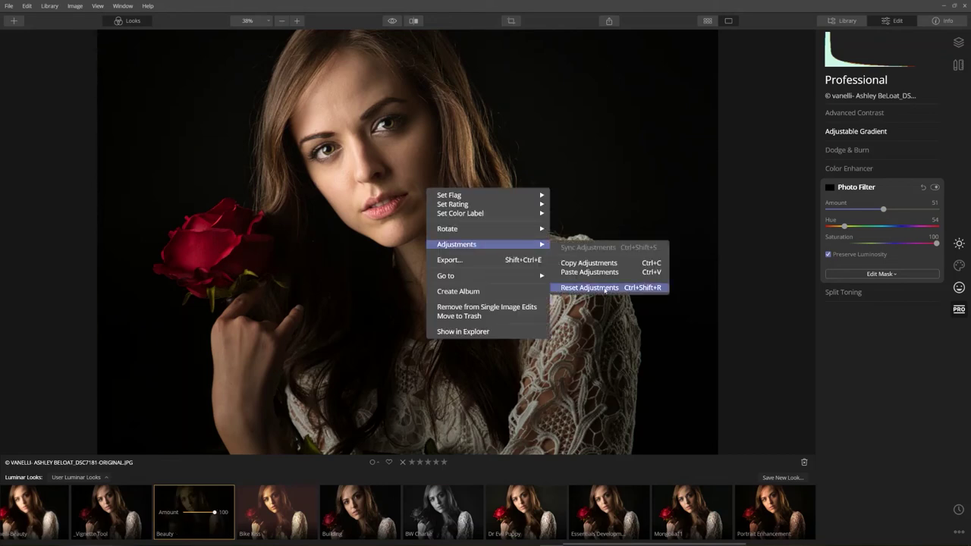
{"action": "left_click", "coordinate": [590, 288]}
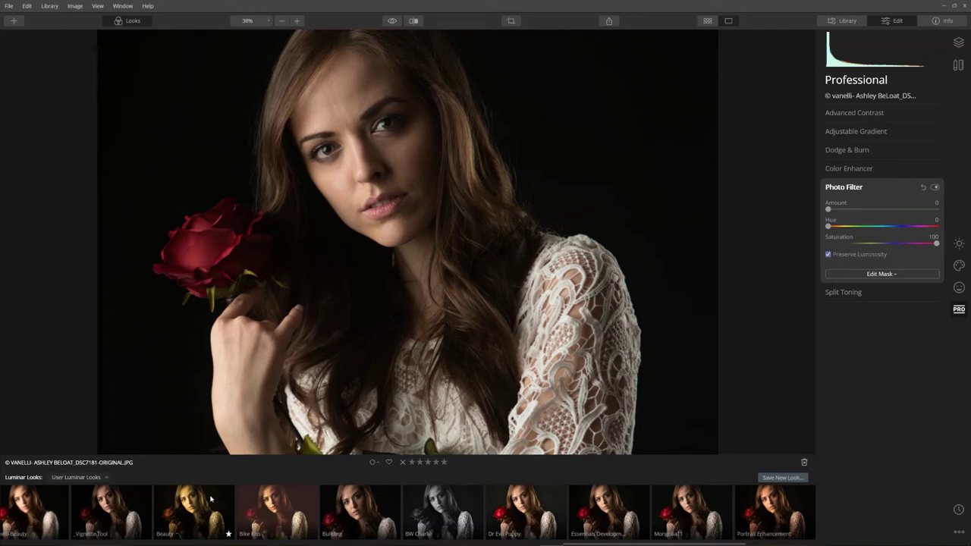
{"action": "left_click", "coordinate": [208, 502]}
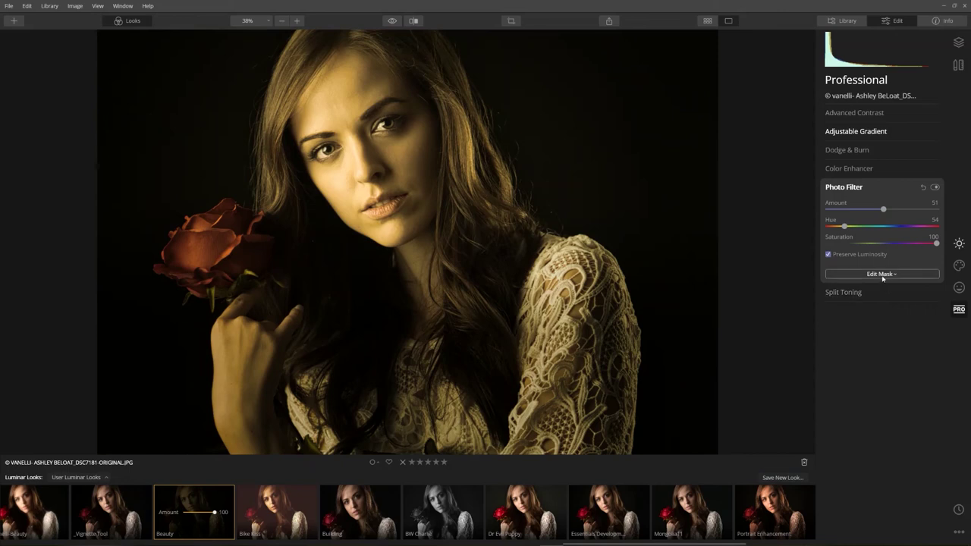
- Mask the Photo Filter with a size 16 brush, painting the effect onto the iris of the eye nearer the rose
{"action": "left_click", "coordinate": [882, 275]}
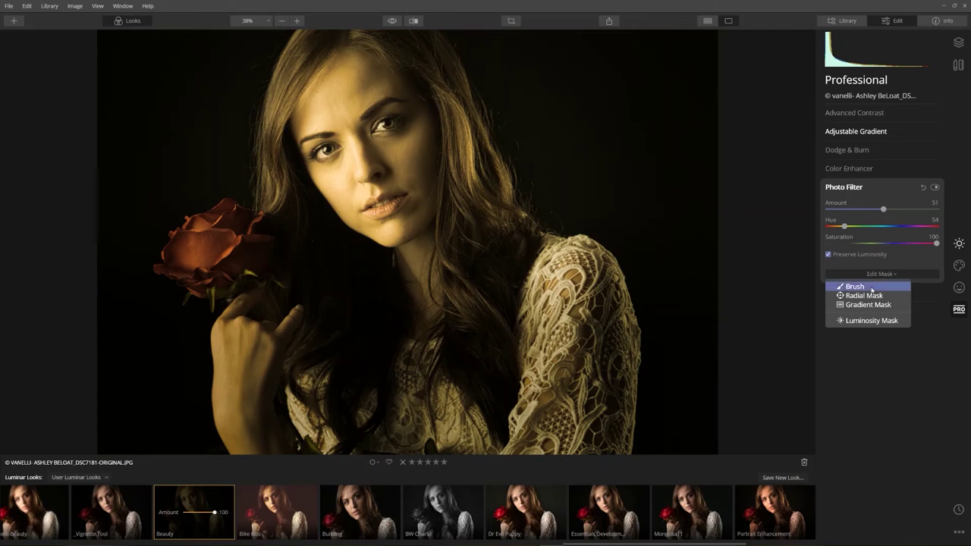
{"action": "left_click", "coordinate": [868, 286]}
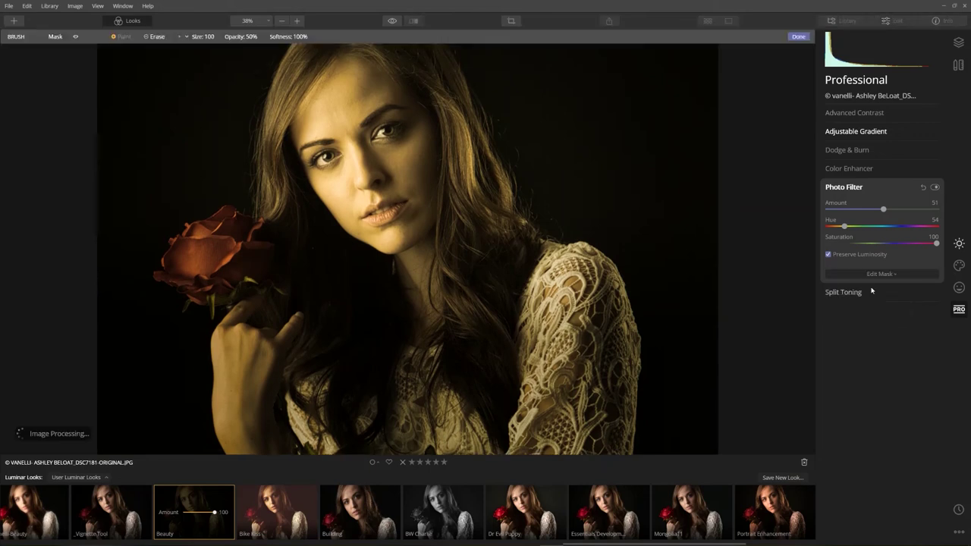
{"action": "scroll", "coordinate": [374, 114], "scroll_direction": "up", "scroll_amount": 3}
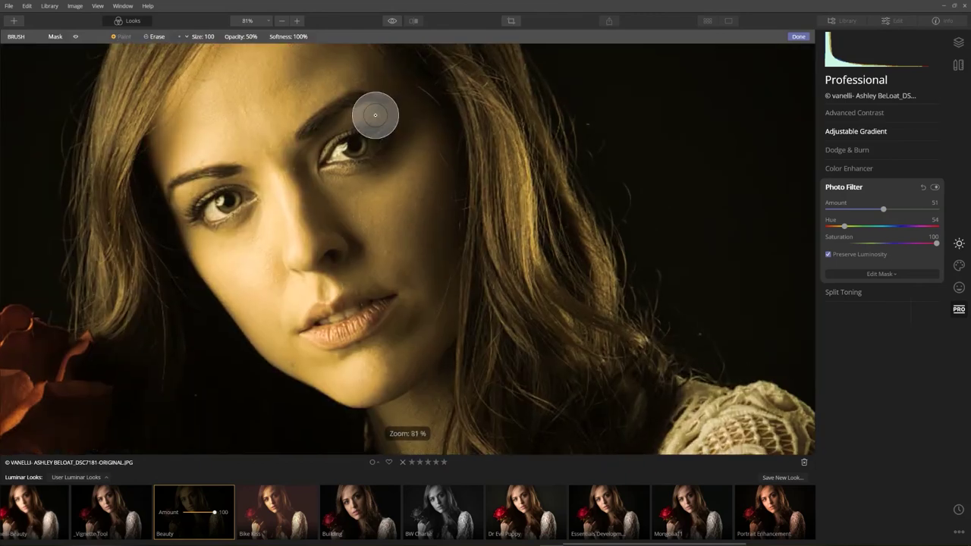
{"action": "scroll", "coordinate": [374, 115], "scroll_direction": "up", "scroll_amount": 1}
{"action": "key", "text": "bracketleft"}
{"action": "key", "text": "bracketleft"}
{"action": "key", "text": "bracketleft"}
{"action": "key", "text": "bracketleft"}
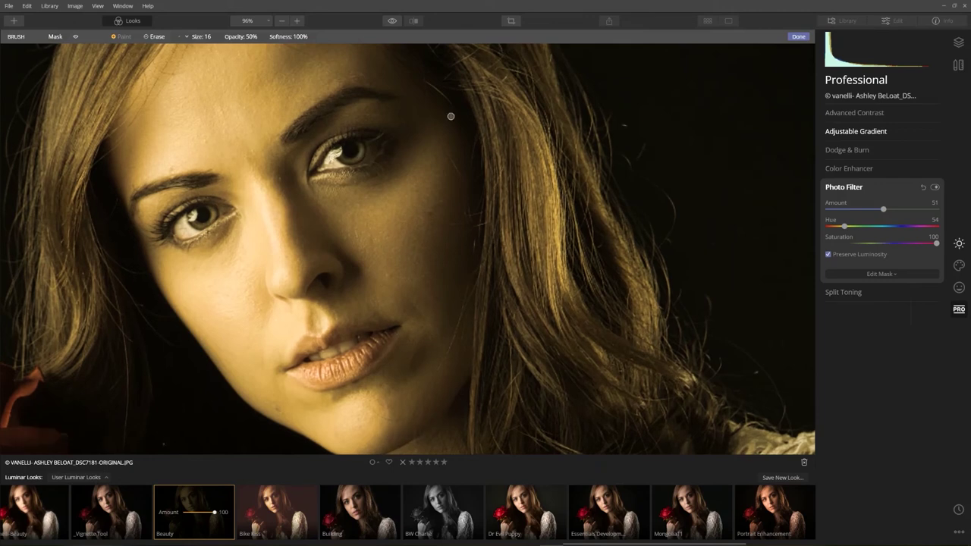
{"action": "left_click", "coordinate": [207, 206]}
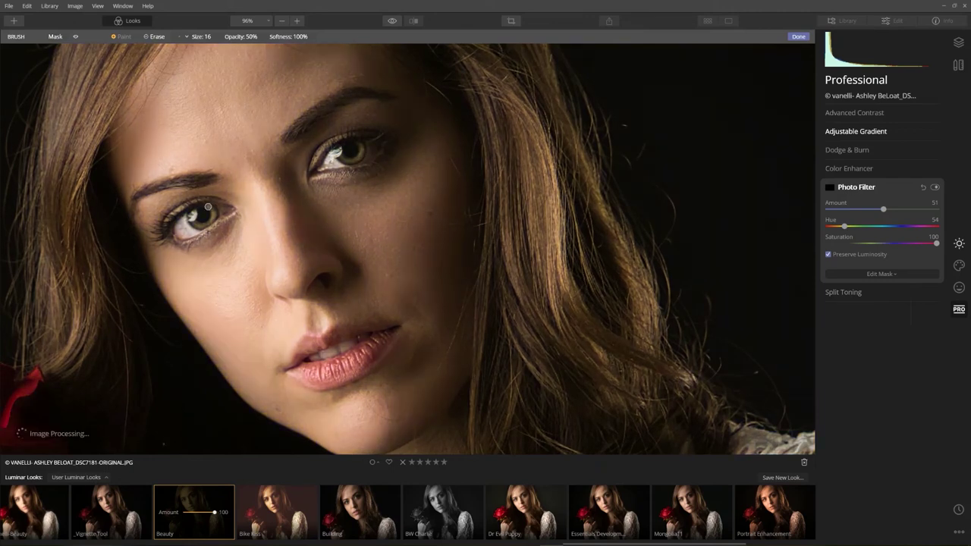
{"action": "left_click", "coordinate": [212, 218]}
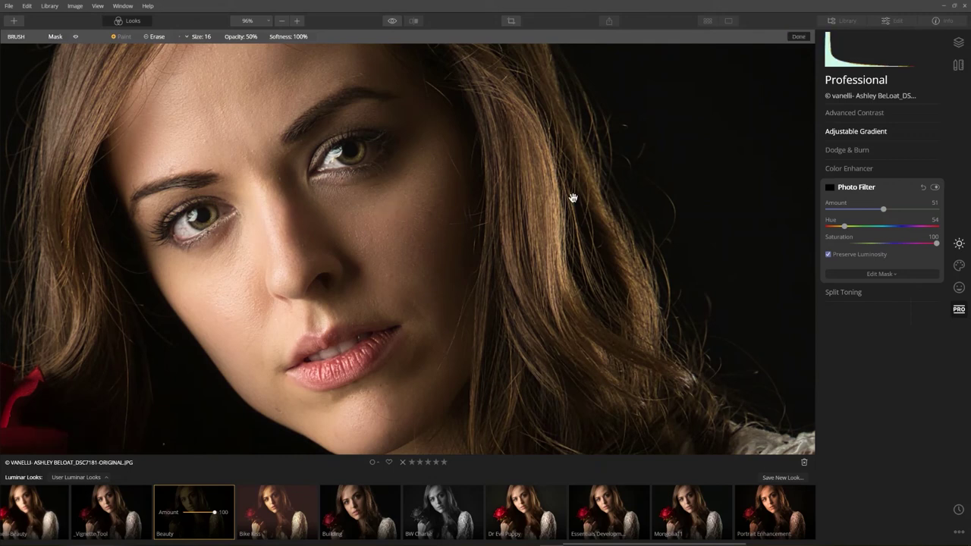
- Disable the Photo Filter and update the saved Beauty Look with the current adjustments
{"action": "scroll", "coordinate": [573, 198], "scroll_direction": "down", "scroll_amount": 2}
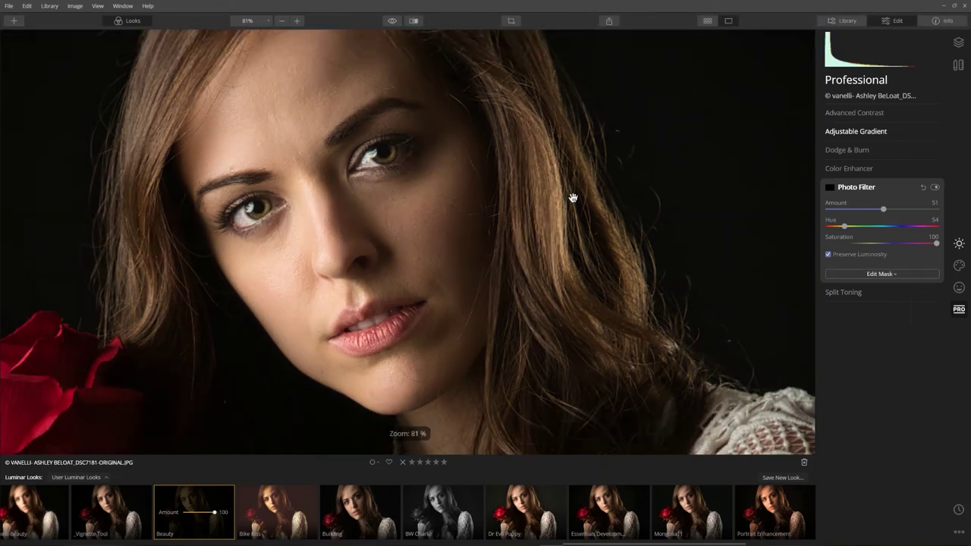
{"action": "scroll", "coordinate": [573, 198], "scroll_direction": "down", "scroll_amount": 1}
{"action": "left_click", "coordinate": [936, 188]}
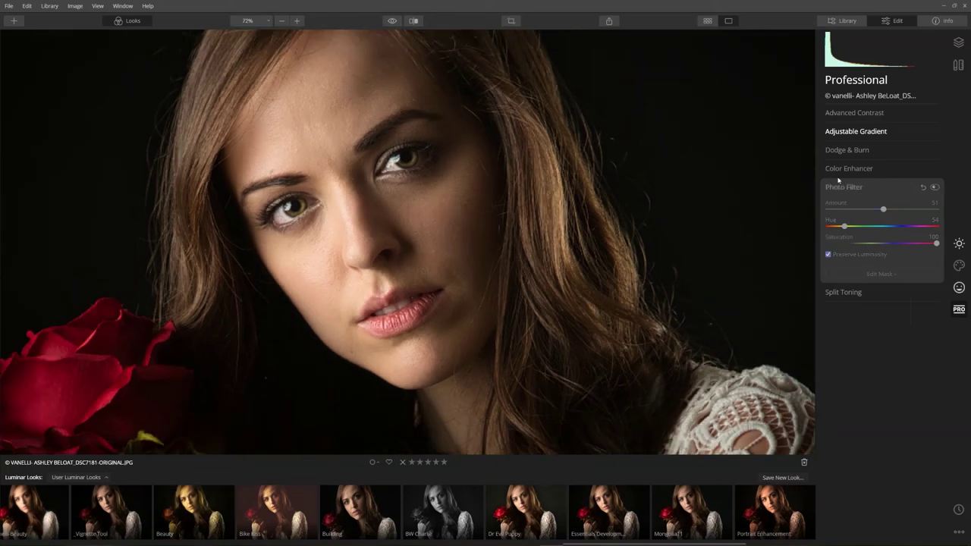
{"action": "left_click", "coordinate": [192, 501]}
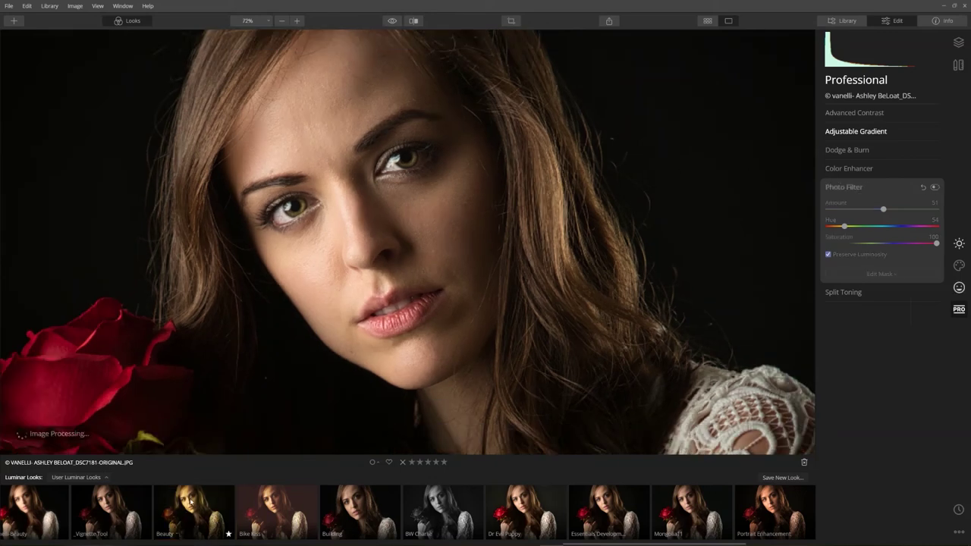
{"action": "right_click", "coordinate": [192, 500]}
{"action": "left_click", "coordinate": [248, 460]}
- Reset all adjustments on the whole photo and apply the updated Beauty Look
{"action": "scroll", "coordinate": [457, 199], "scroll_direction": "down", "scroll_amount": 3}
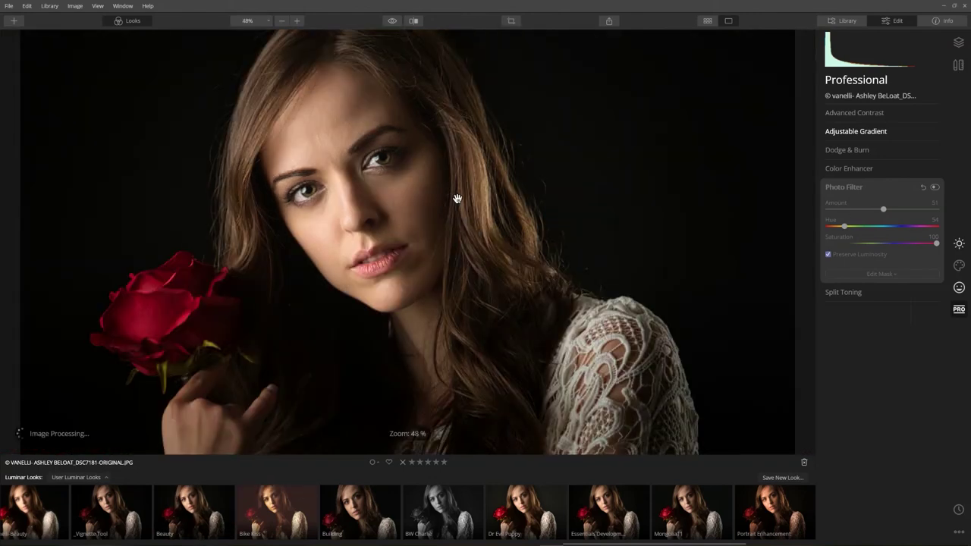
{"action": "scroll", "coordinate": [457, 198], "scroll_direction": "down", "scroll_amount": 2}
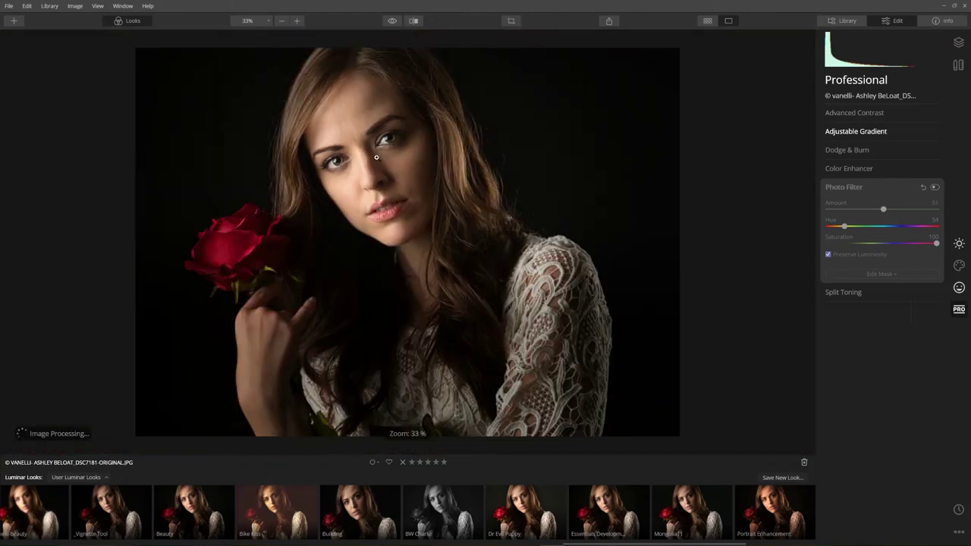
{"action": "right_click", "coordinate": [378, 159]}
{"action": "mouse_move", "coordinate": [443, 217]}
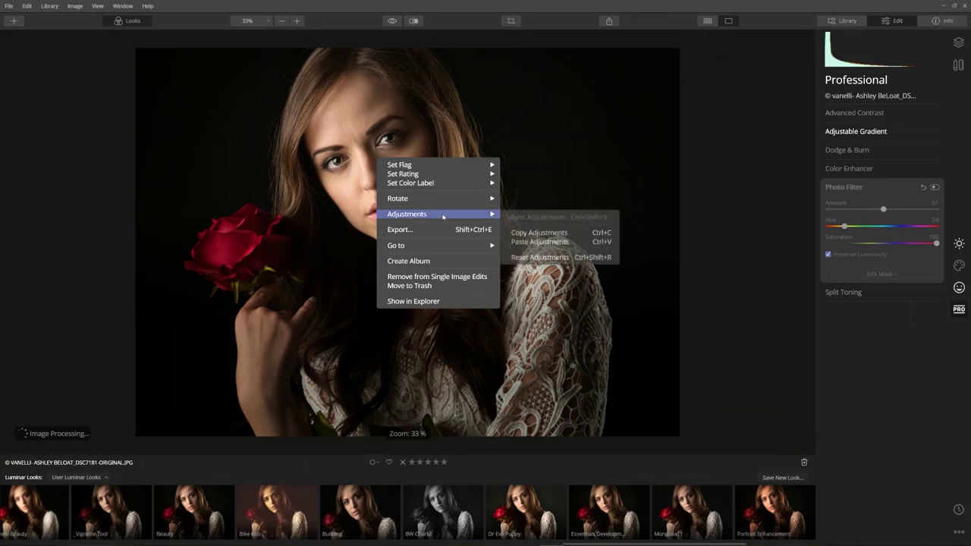
{"action": "left_click", "coordinate": [538, 257]}
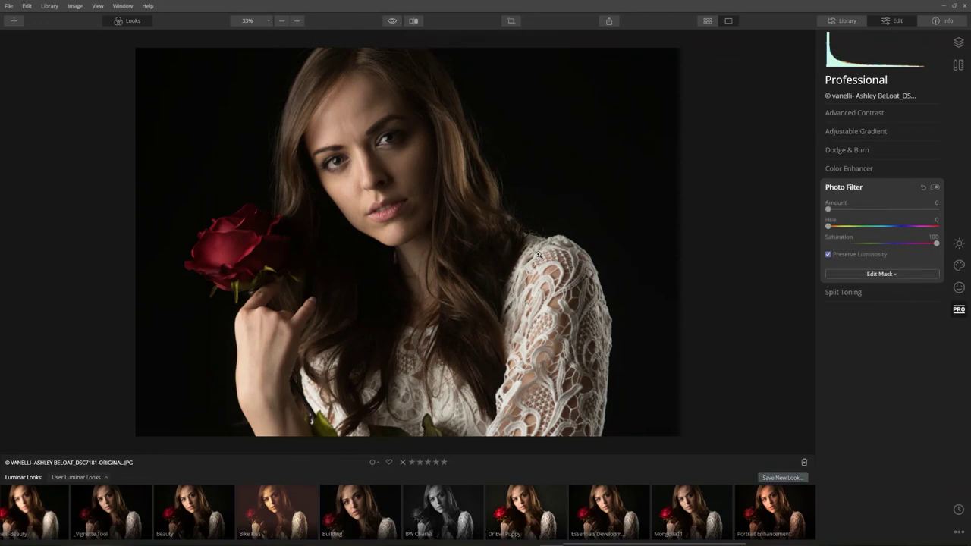
{"action": "left_click", "coordinate": [196, 502]}
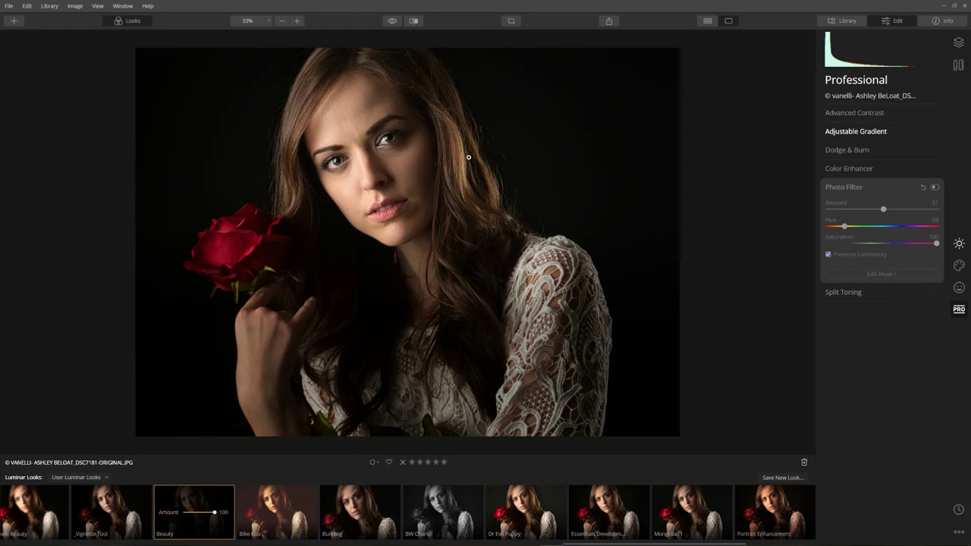
- Compare the photo with and without the Photo Filter and the Adjustable Gradient, leaving only the gradient enabled
{"action": "left_click", "coordinate": [935, 188]}
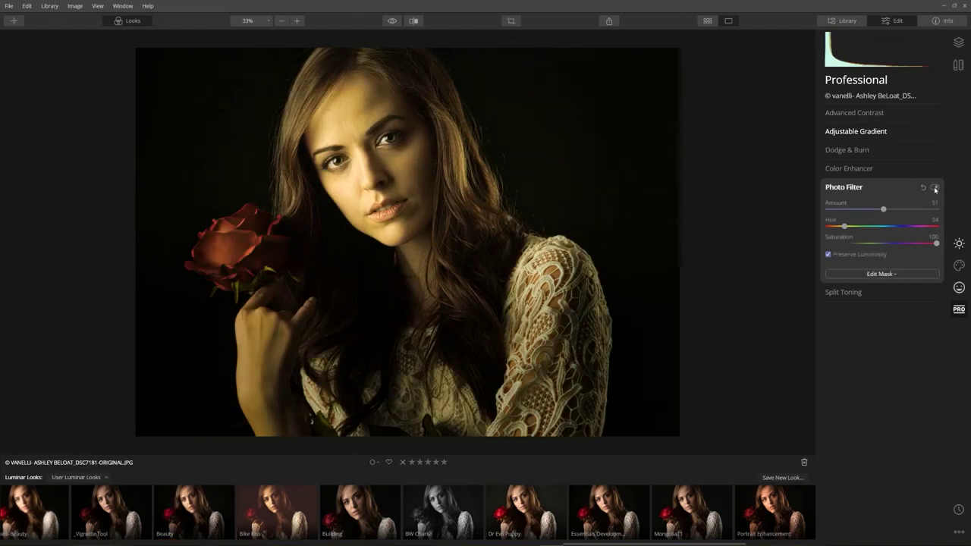
{"action": "left_click", "coordinate": [934, 188]}
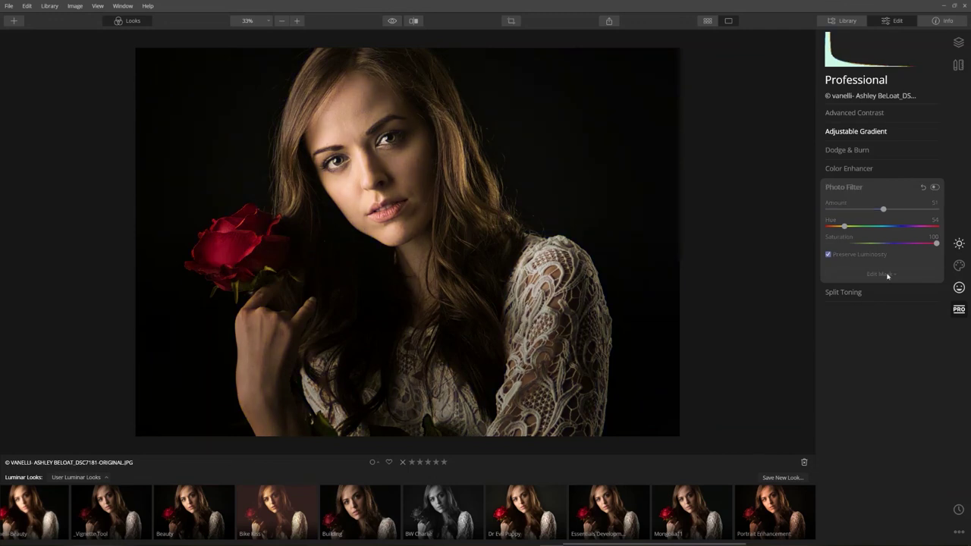
{"action": "left_click", "coordinate": [857, 132]}
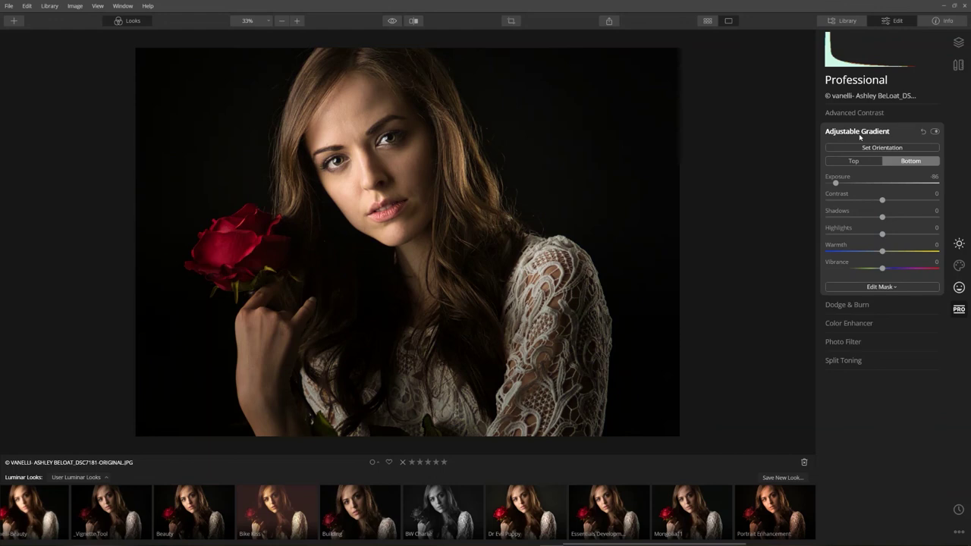
{"action": "left_click", "coordinate": [934, 132]}
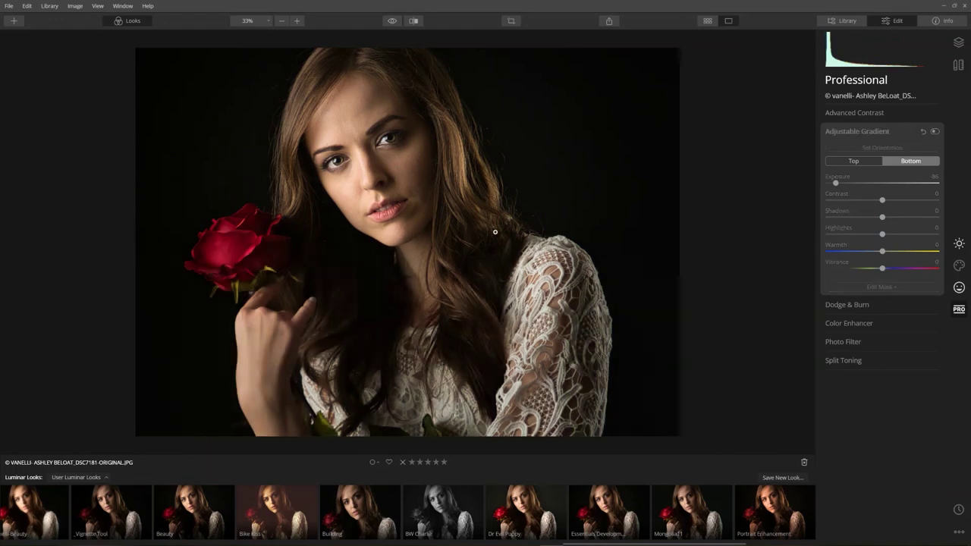
{"action": "left_click", "coordinate": [935, 132]}
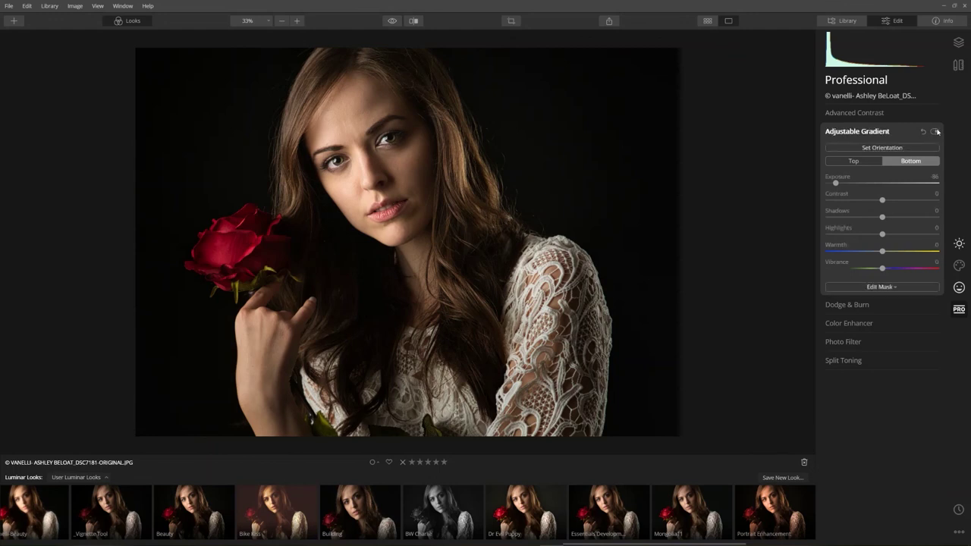
- Erase the Adjustable Gradient's effect from the rose with a mask brush at 100% opacity
{"action": "left_click", "coordinate": [889, 288]}
{"action": "left_click", "coordinate": [882, 301]}
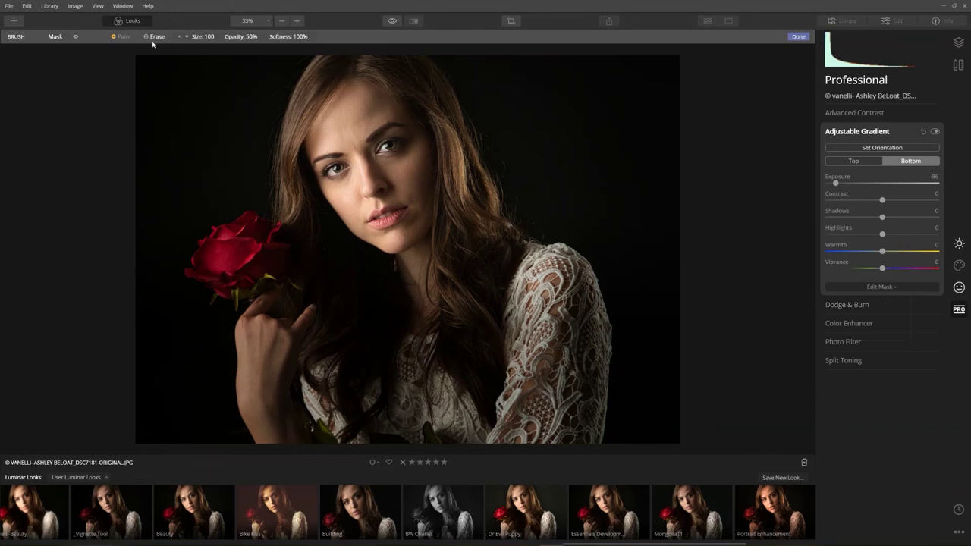
{"action": "left_click", "coordinate": [157, 38]}
{"action": "left_click_drag", "start_coordinate": [245, 37], "coordinate": [334, 31]}
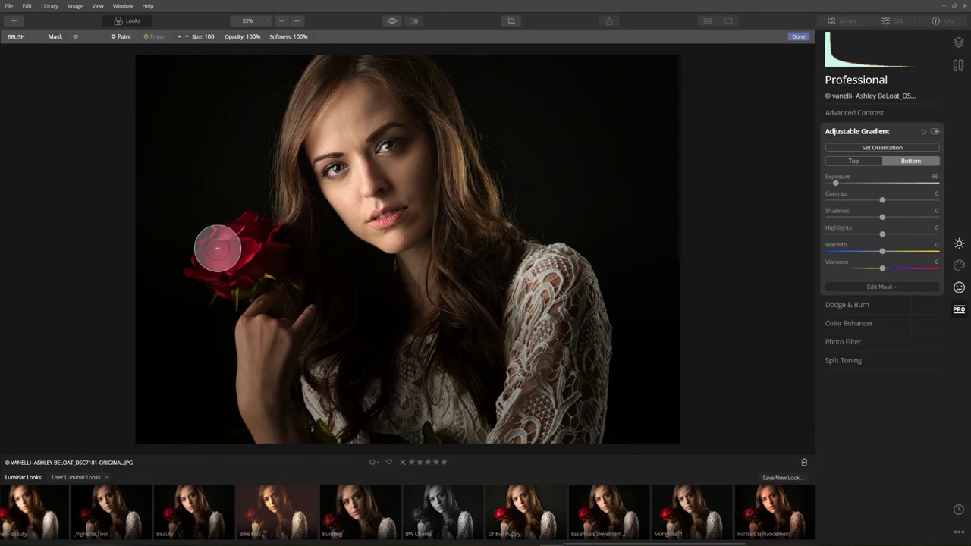
{"action": "left_click_drag", "start_coordinate": [225, 291], "coordinate": [206, 265]}
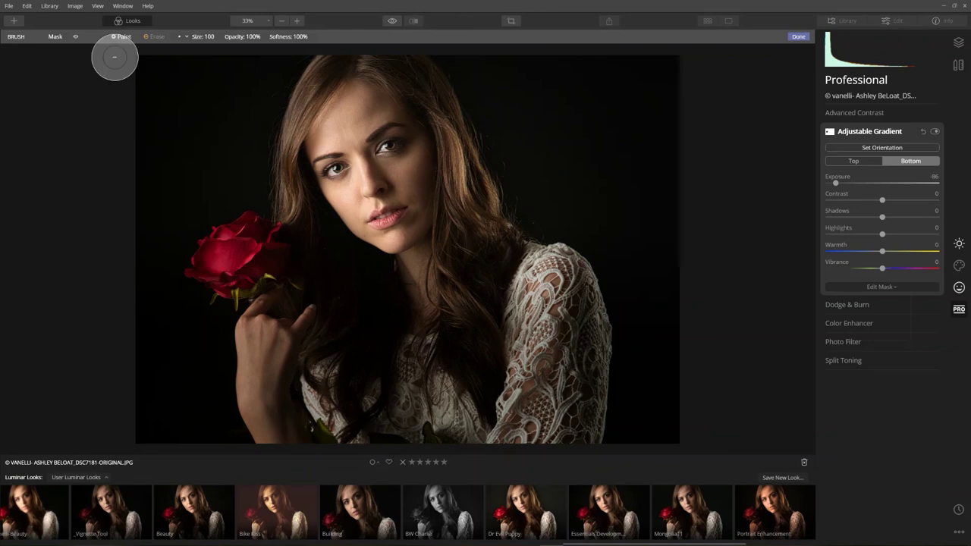
- Check the gradient's mask overlay, erase more of the mask around the rose, hide the overlay and finish the mask
{"action": "left_click", "coordinate": [75, 36]}
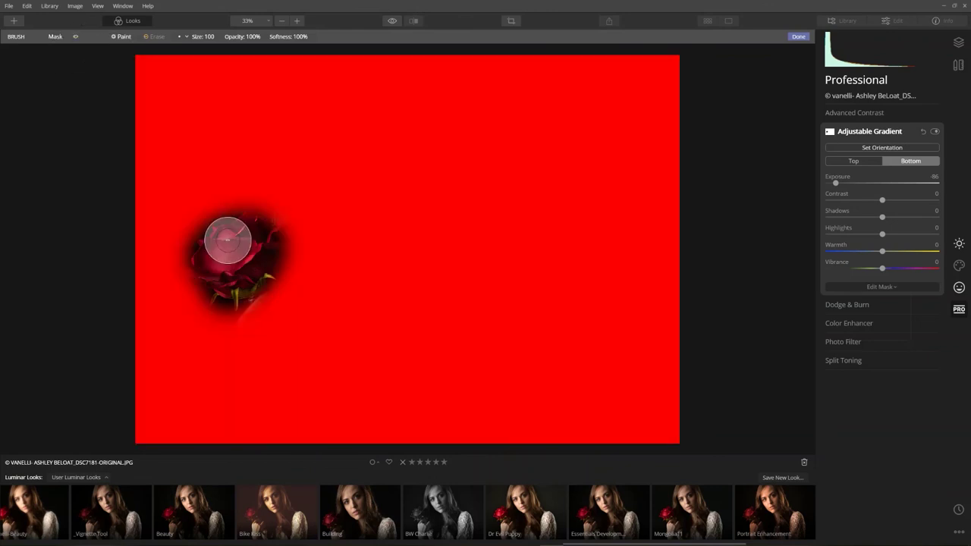
{"action": "left_click_drag", "start_coordinate": [230, 235], "coordinate": [182, 287]}
{"action": "left_click", "coordinate": [75, 37]}
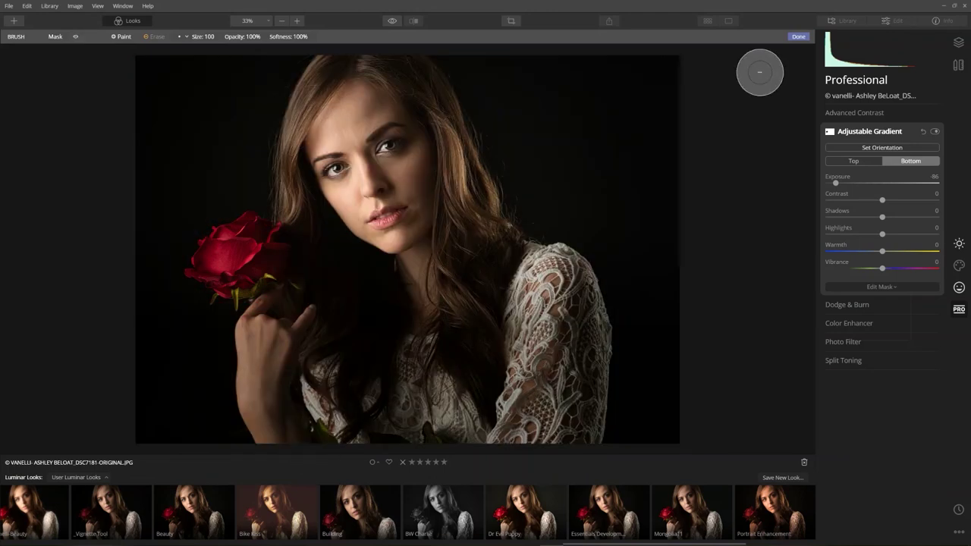
{"action": "left_click", "coordinate": [799, 37]}
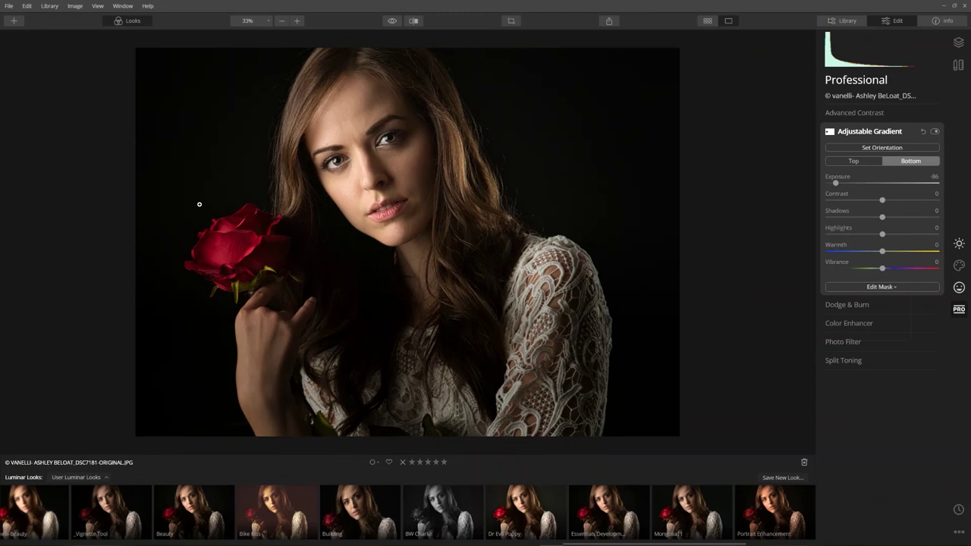